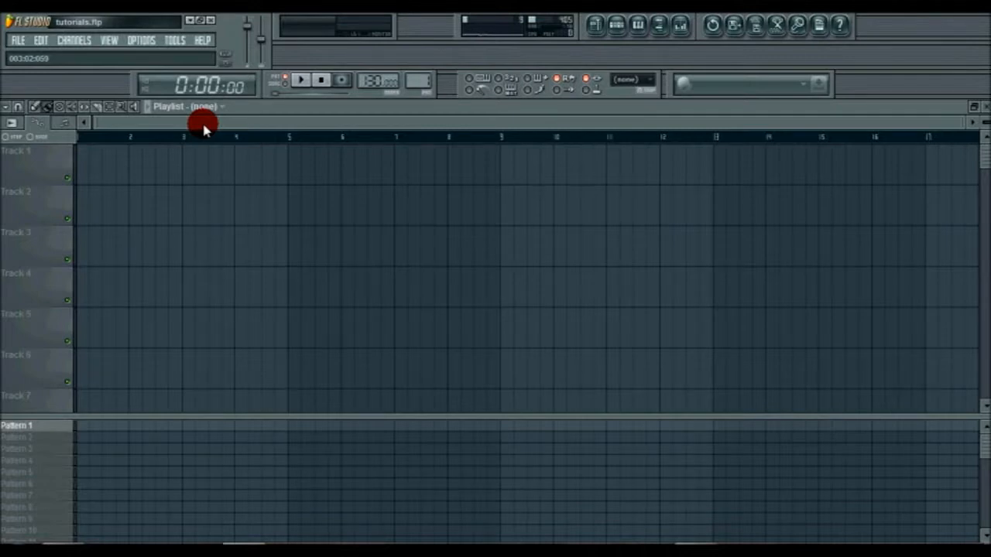
Open the piano roll for the GC channel and bring the named drum keys into view.
{"action": "left_click", "coordinate": [109, 39]}
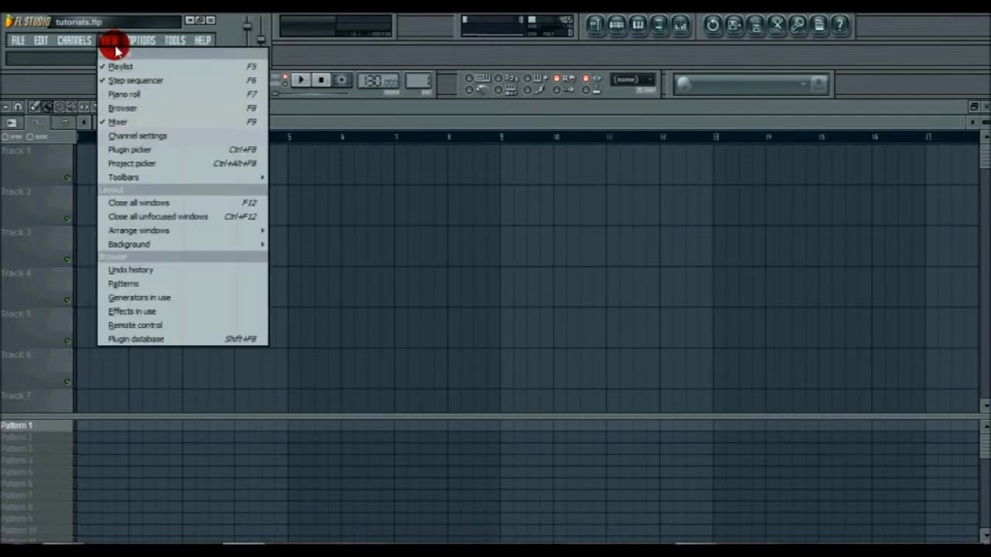
{"action": "left_click", "coordinate": [137, 93]}
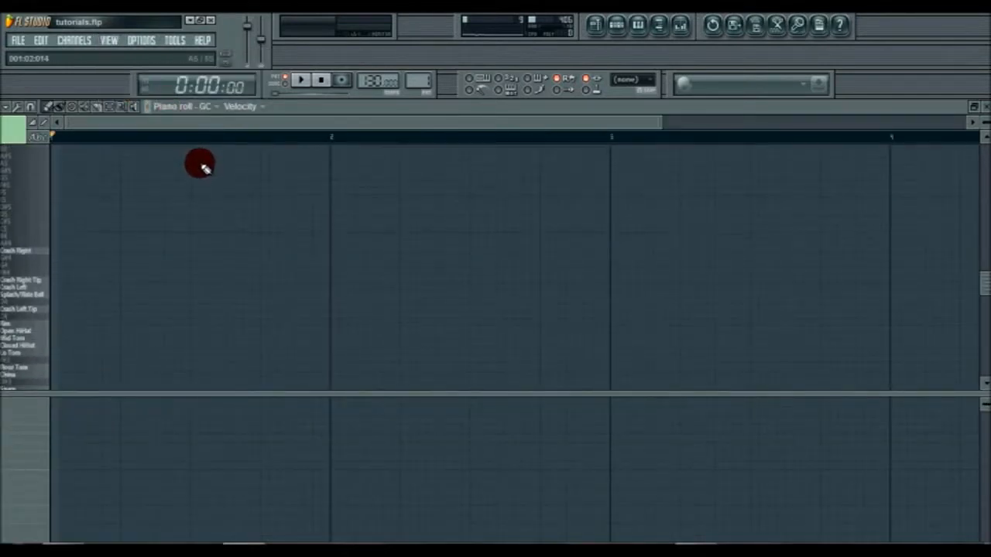
{"action": "scroll", "coordinate": [207, 169], "scroll_direction": "down", "scroll_amount": 3}
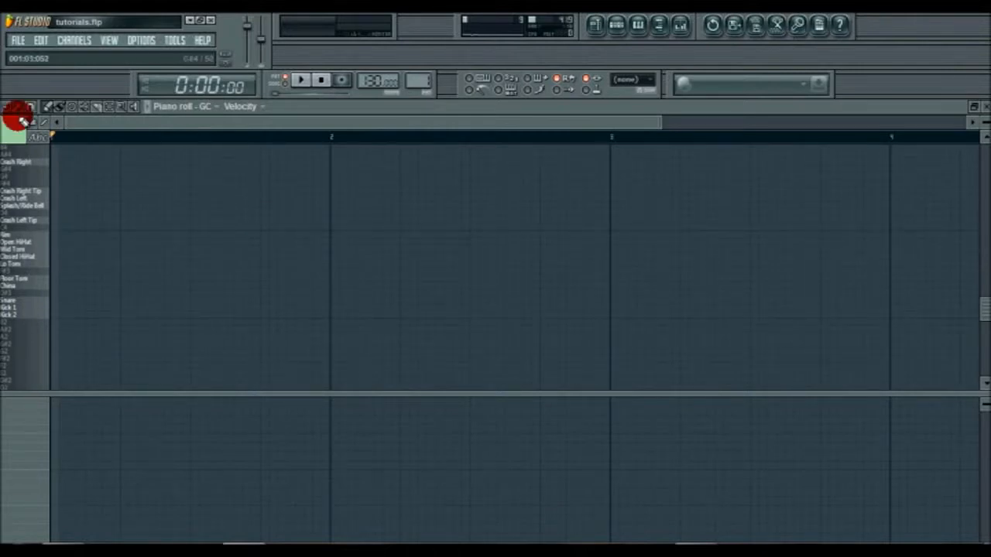
Show the step sequencer, examine the GC channel's FPC drum pads and samples, and return to the piano roll.
{"action": "left_click", "coordinate": [108, 40]}
{"action": "left_click", "coordinate": [133, 83]}
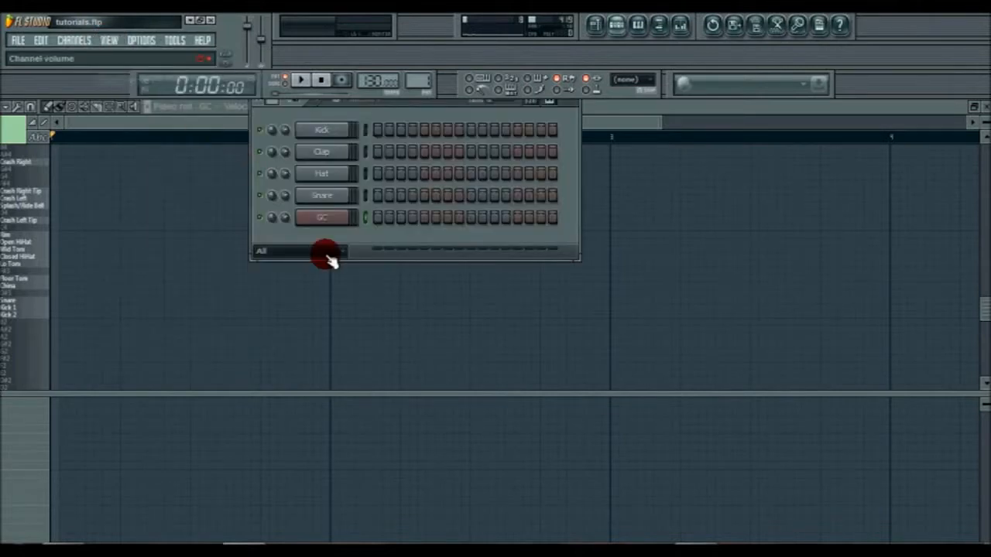
{"action": "left_click", "coordinate": [332, 221]}
{"action": "left_click_drag", "start_coordinate": [356, 109], "coordinate": [354, 148]}
{"action": "left_click", "coordinate": [285, 348]}
{"action": "left_click", "coordinate": [284, 304]}
{"action": "left_click", "coordinate": [246, 342]}
{"action": "left_click", "coordinate": [286, 270]}
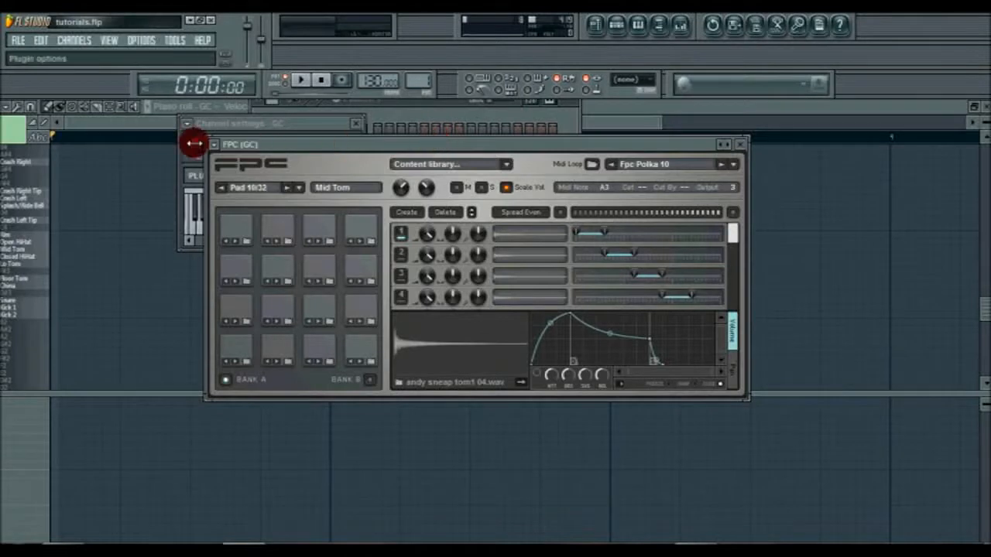
{"action": "left_click", "coordinate": [143, 122]}
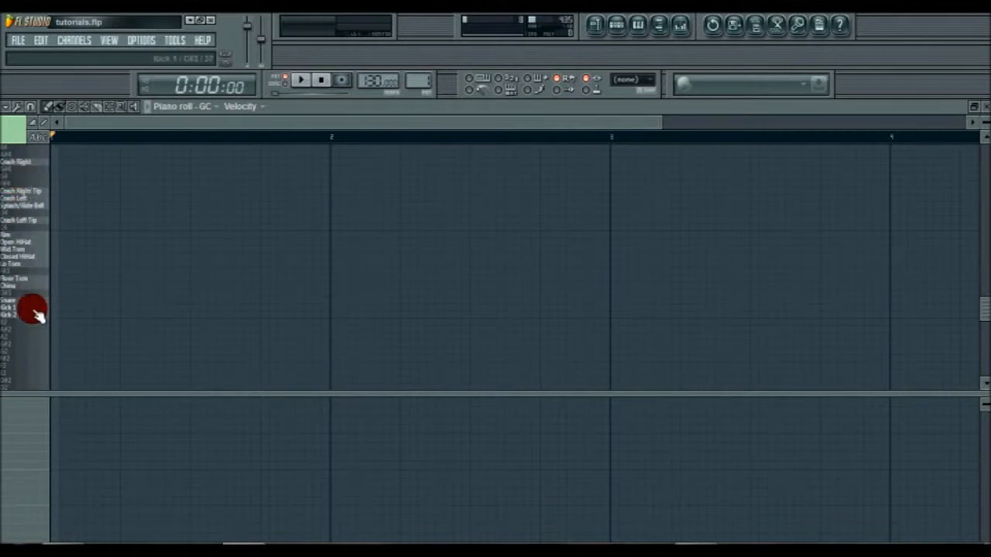
Place alternating Kick 2 and Snare notes on the four beats of bar 1, each lengthened to a full beat.
{"action": "left_click", "coordinate": [56, 161]}
{"action": "left_click_drag", "start_coordinate": [58, 165], "coordinate": [39, 315]}
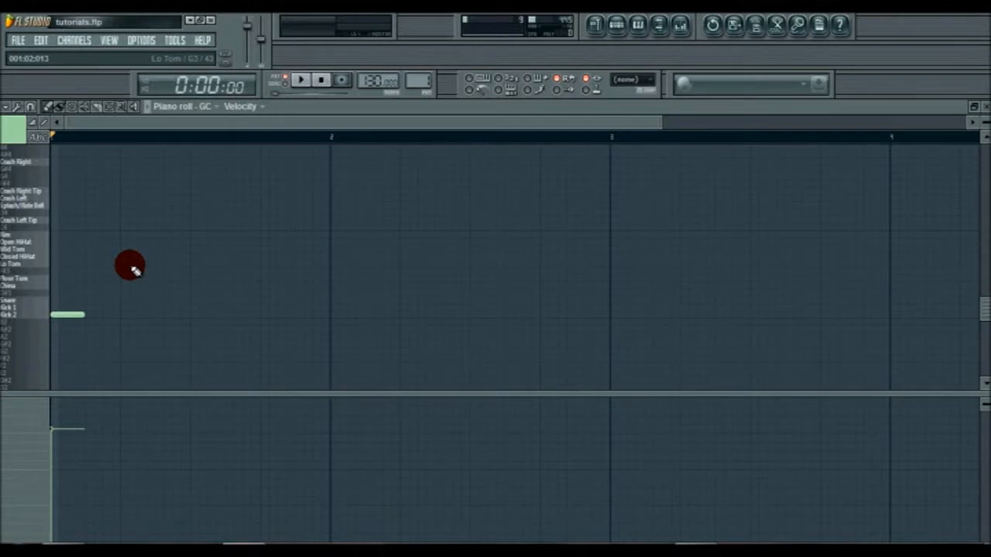
{"action": "left_click", "coordinate": [128, 302]}
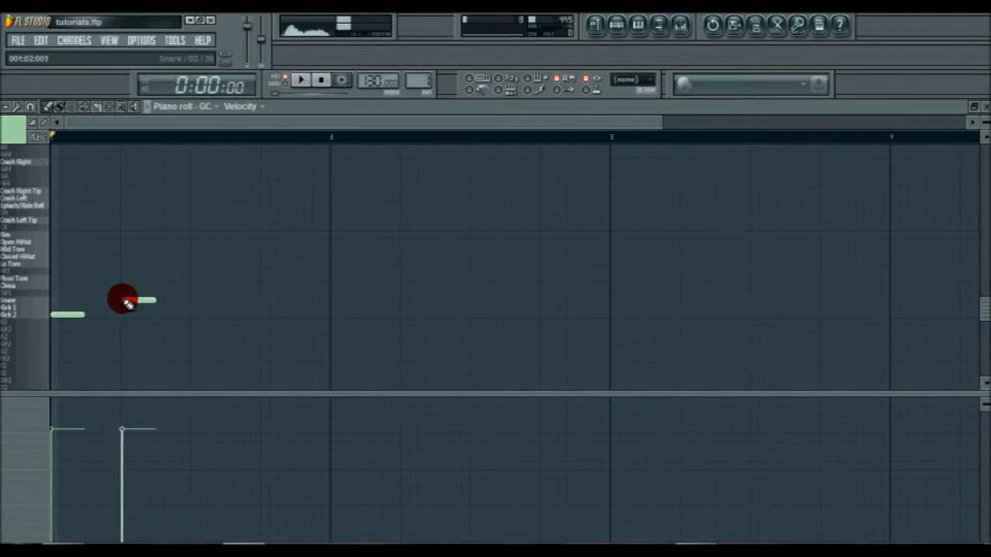
{"action": "left_click", "coordinate": [198, 314]}
{"action": "left_click", "coordinate": [263, 300]}
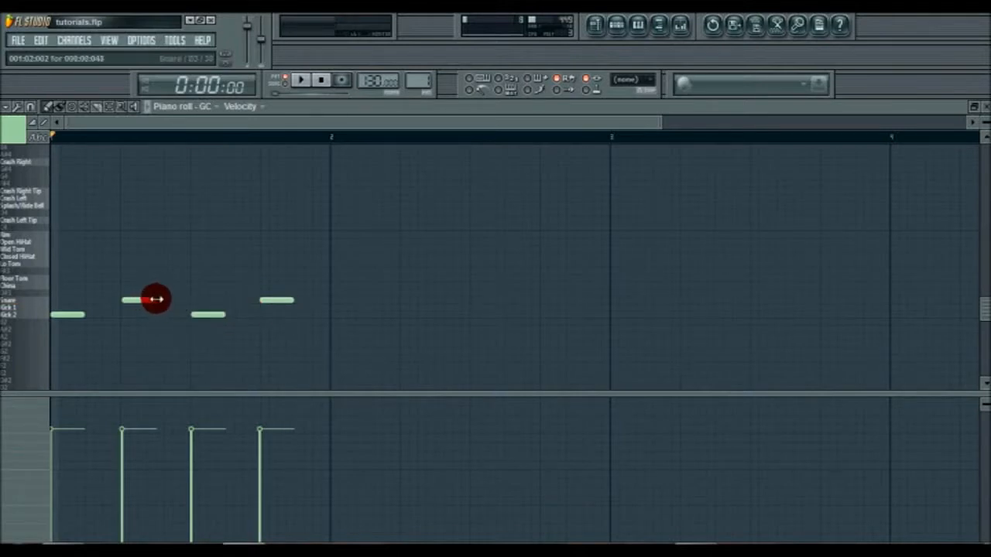
{"action": "left_click_drag", "start_coordinate": [83, 316], "coordinate": [304, 300]}
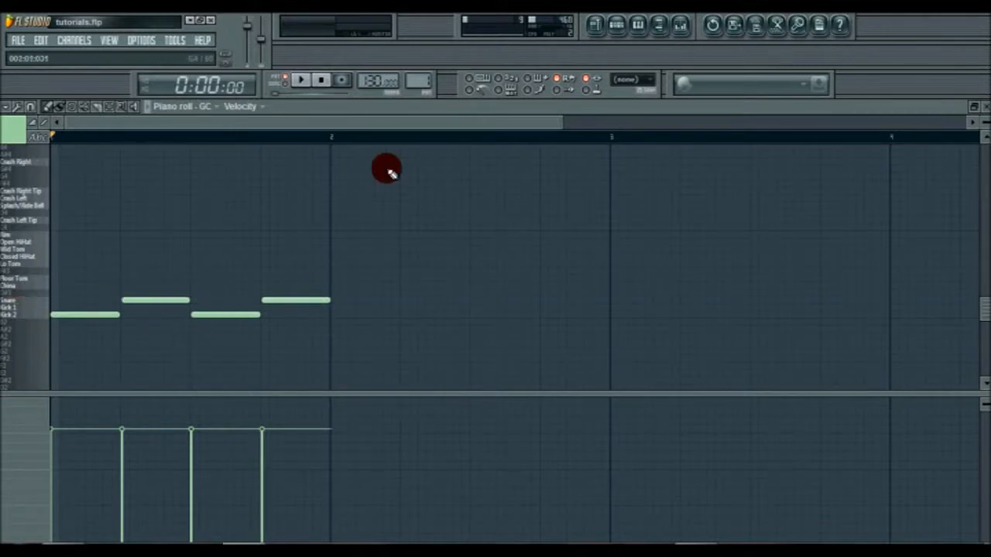
Set the tempo to 150 BPM and play back the kick and snare pattern.
{"action": "mouse_move", "coordinate": [372, 80]}
{"action": "left_mouse_down"}
{"action": "mouse_move", "coordinate": [371, 39]}
{"action": "mouse_move", "coordinate": [375, 536]}
{"action": "mouse_move", "coordinate": [369, 82]}
{"action": "left_mouse_up"}
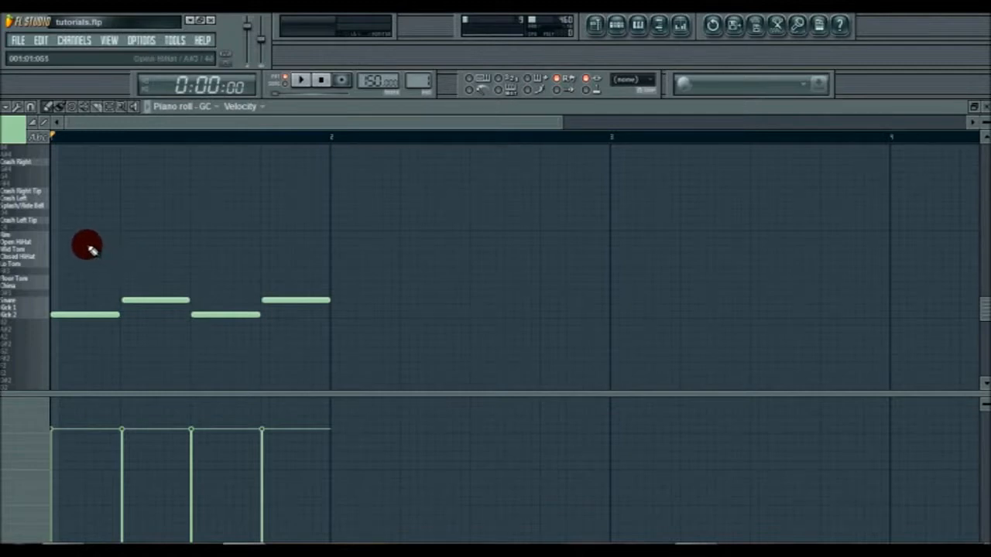
{"action": "left_click", "coordinate": [310, 86]}
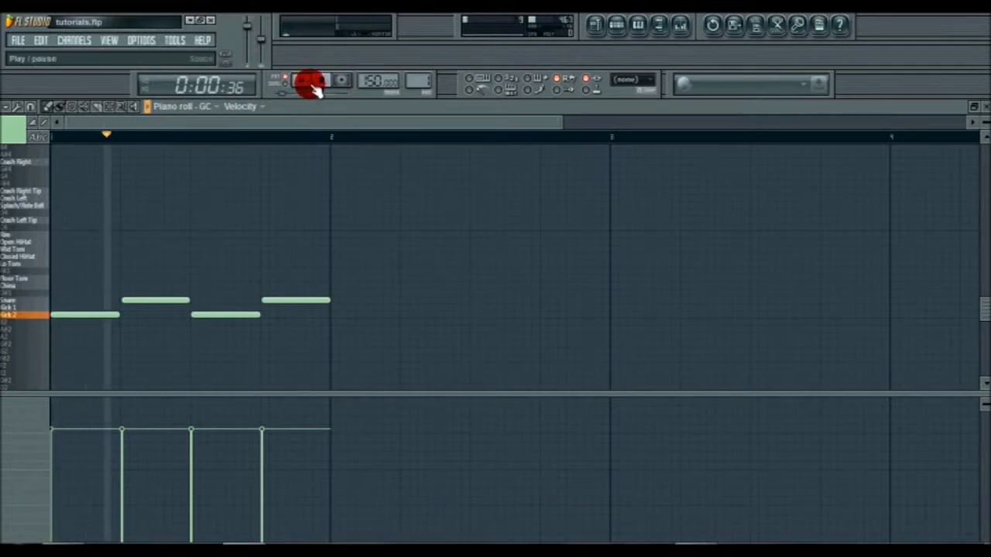
{"action": "left_click", "coordinate": [324, 85]}
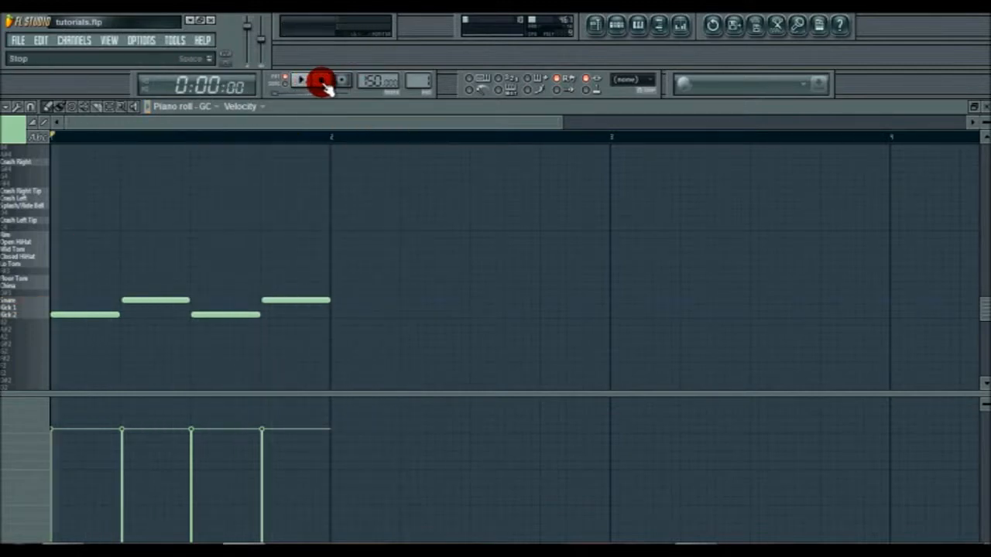
Nudge the last snare note in bar 1 slightly earlier and play back the pattern.
{"action": "left_click_drag", "start_coordinate": [301, 301], "coordinate": [298, 300]}
{"action": "left_click", "coordinate": [301, 81]}
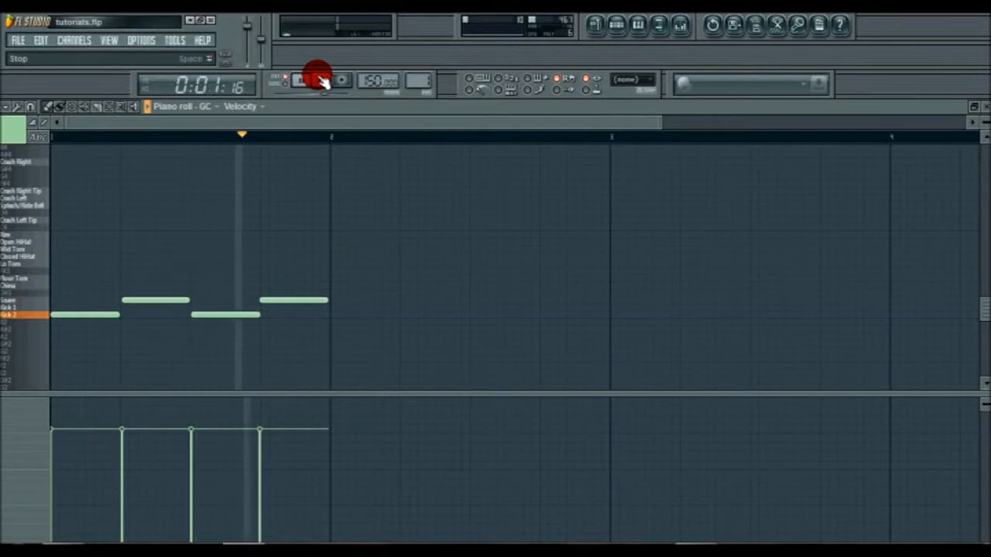
{"action": "left_click", "coordinate": [323, 81]}
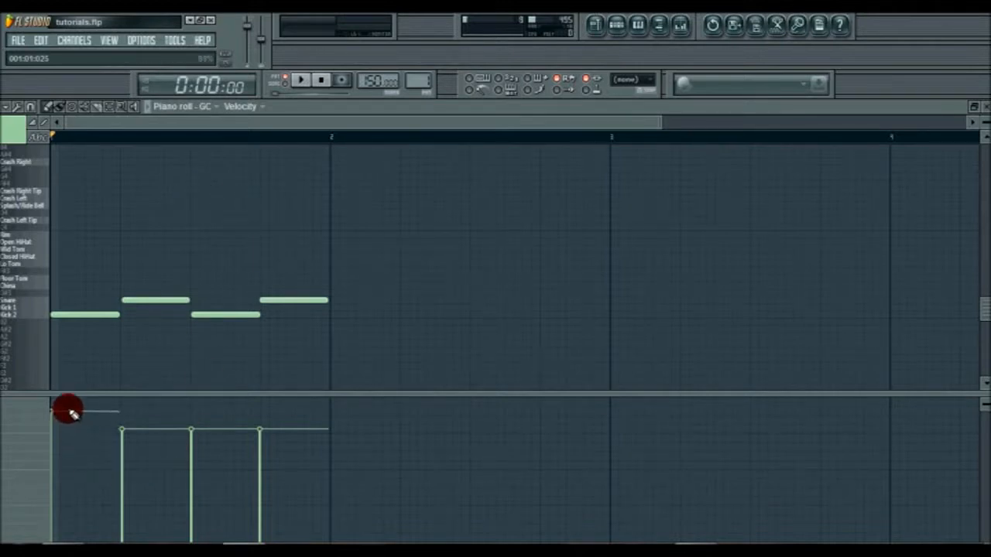
Lower the velocities of both kick notes in bar 1 and raise those of both snare notes.
{"action": "left_click_drag", "start_coordinate": [66, 422], "coordinate": [70, 503]}
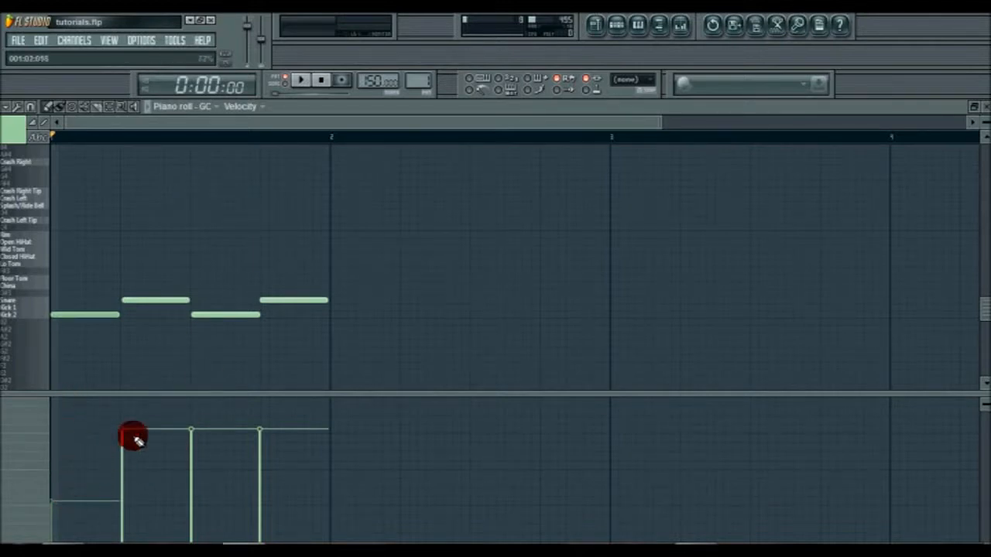
{"action": "left_click_drag", "start_coordinate": [132, 426], "coordinate": [133, 410]}
{"action": "mouse_move", "coordinate": [194, 442]}
{"action": "left_mouse_down"}
{"action": "mouse_move", "coordinate": [188, 475]}
{"action": "mouse_move", "coordinate": [198, 462]}
{"action": "left_mouse_up"}
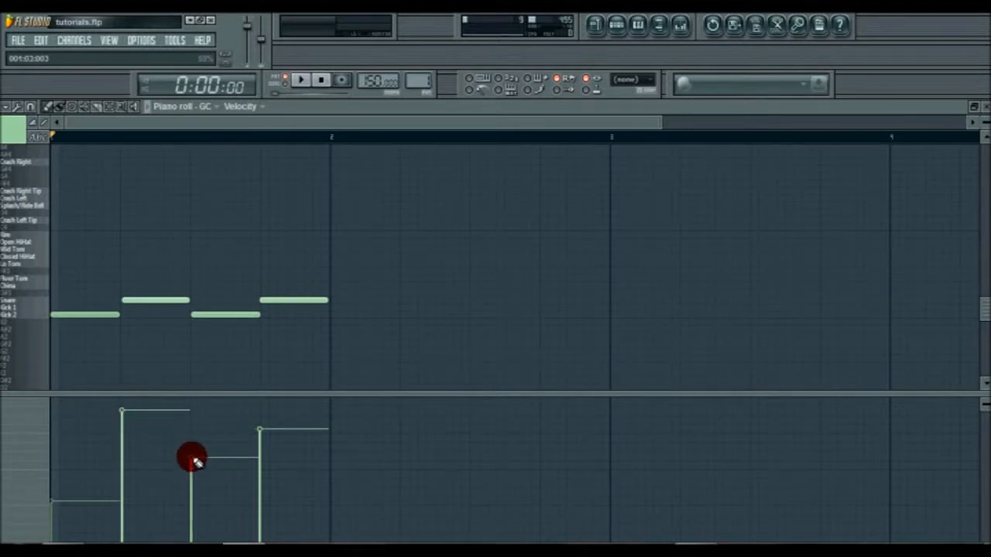
{"action": "left_click_drag", "start_coordinate": [287, 420], "coordinate": [299, 401]}
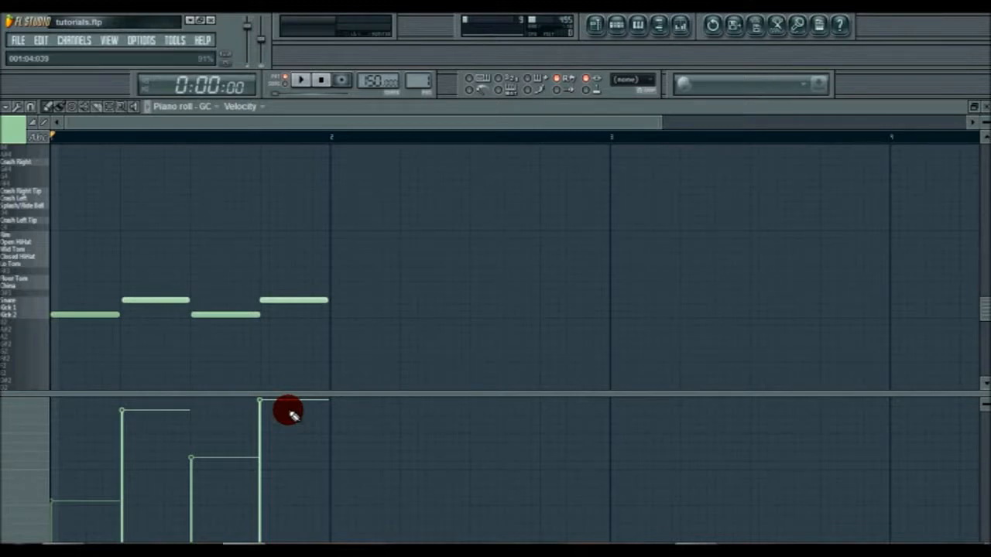
Exaggerate the contrast in bar 1 with very low kick velocities and maximum snare velocities, and play it back.
{"action": "left_click", "coordinate": [50, 505]}
{"action": "left_click_drag", "start_coordinate": [51, 506], "coordinate": [105, 466]}
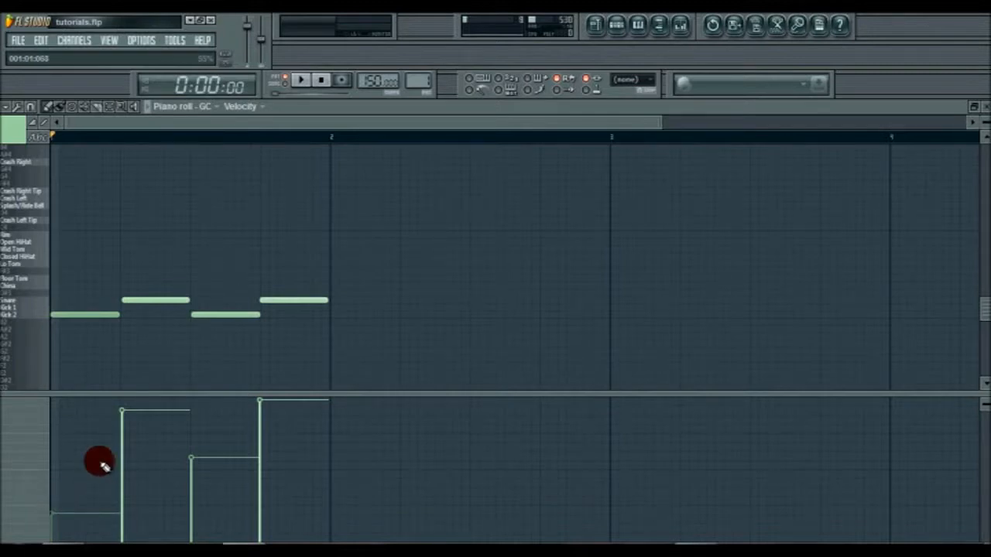
{"action": "left_click_drag", "start_coordinate": [104, 466], "coordinate": [65, 525]}
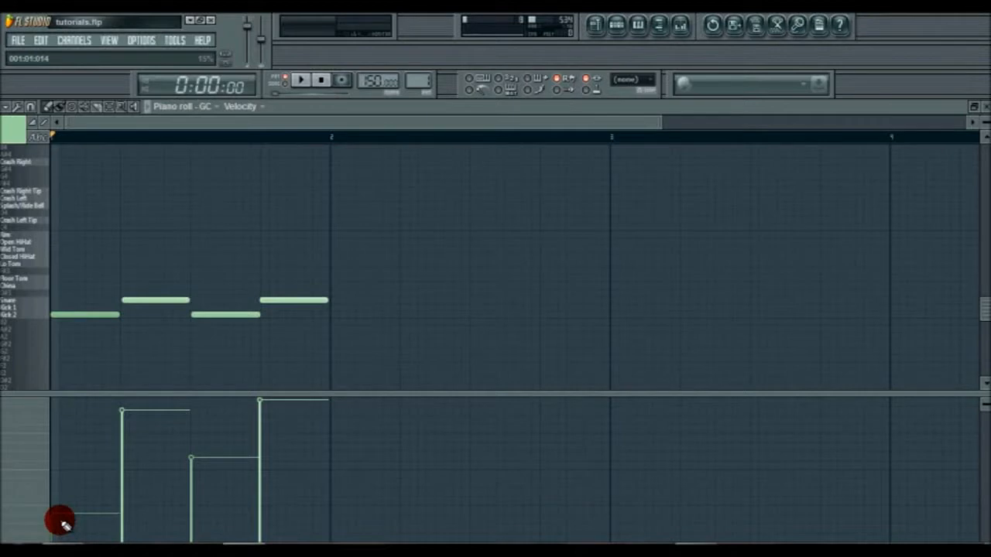
{"action": "mouse_move", "coordinate": [127, 412]}
{"action": "left_mouse_down"}
{"action": "mouse_move", "coordinate": [128, 437]}
{"action": "mouse_move", "coordinate": [151, 437]}
{"action": "mouse_move", "coordinate": [212, 488]}
{"action": "mouse_move", "coordinate": [205, 508]}
{"action": "mouse_move", "coordinate": [258, 421]}
{"action": "mouse_move", "coordinate": [265, 441]}
{"action": "mouse_move", "coordinate": [139, 447]}
{"action": "mouse_move", "coordinate": [144, 422]}
{"action": "mouse_move", "coordinate": [252, 432]}
{"action": "mouse_move", "coordinate": [288, 393]}
{"action": "mouse_move", "coordinate": [134, 417]}
{"action": "mouse_move", "coordinate": [203, 351]}
{"action": "left_mouse_up"}
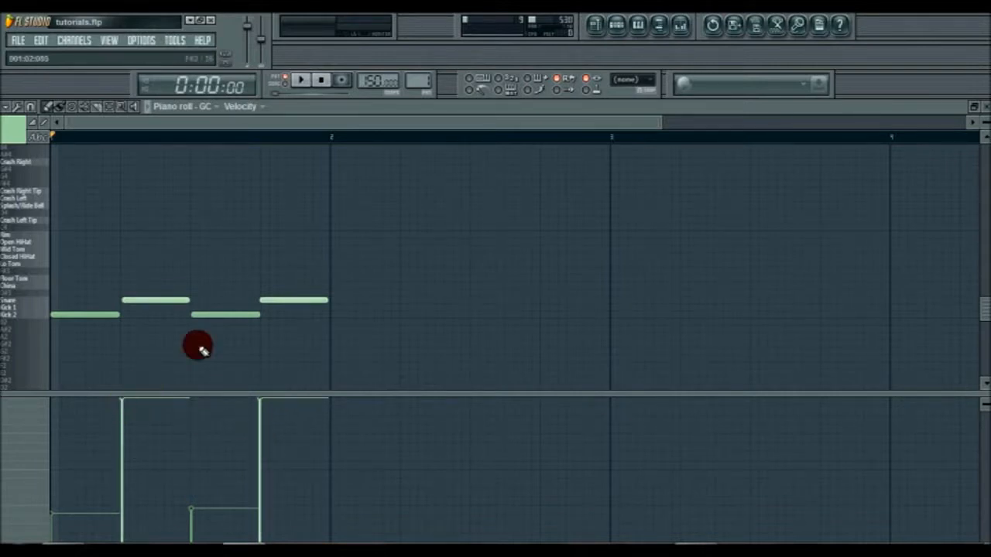
{"action": "left_click", "coordinate": [302, 79]}
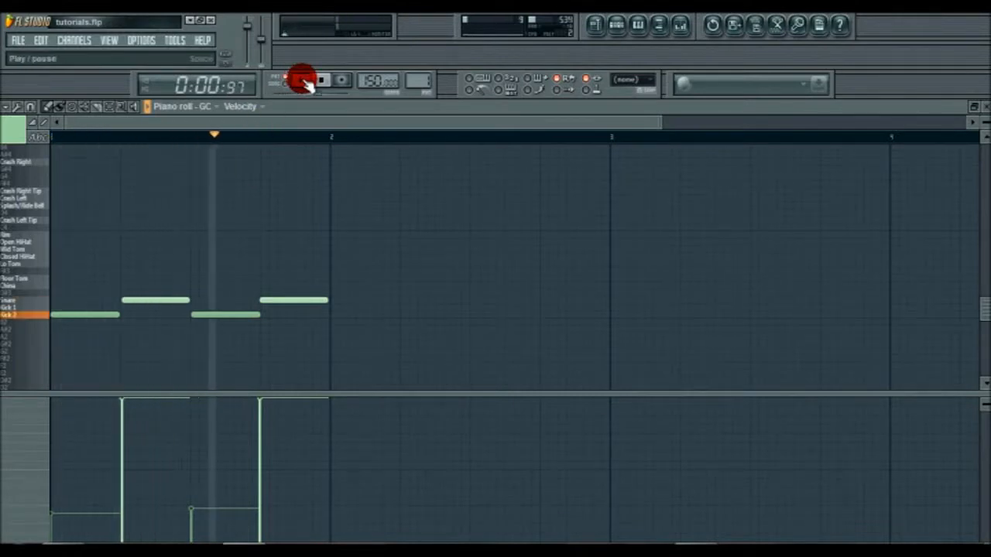
{"action": "left_click", "coordinate": [320, 81]}
Raise both kick notes in bar 1 to maximum velocity, lower both snares to less than half, and play the pattern.
{"action": "mouse_move", "coordinate": [82, 469]}
{"action": "left_mouse_down"}
{"action": "mouse_move", "coordinate": [87, 387]}
{"action": "mouse_move", "coordinate": [127, 413]}
{"action": "mouse_move", "coordinate": [134, 481]}
{"action": "mouse_move", "coordinate": [212, 527]}
{"action": "mouse_move", "coordinate": [215, 393]}
{"action": "mouse_move", "coordinate": [250, 418]}
{"action": "mouse_move", "coordinate": [262, 482]}
{"action": "left_mouse_up"}
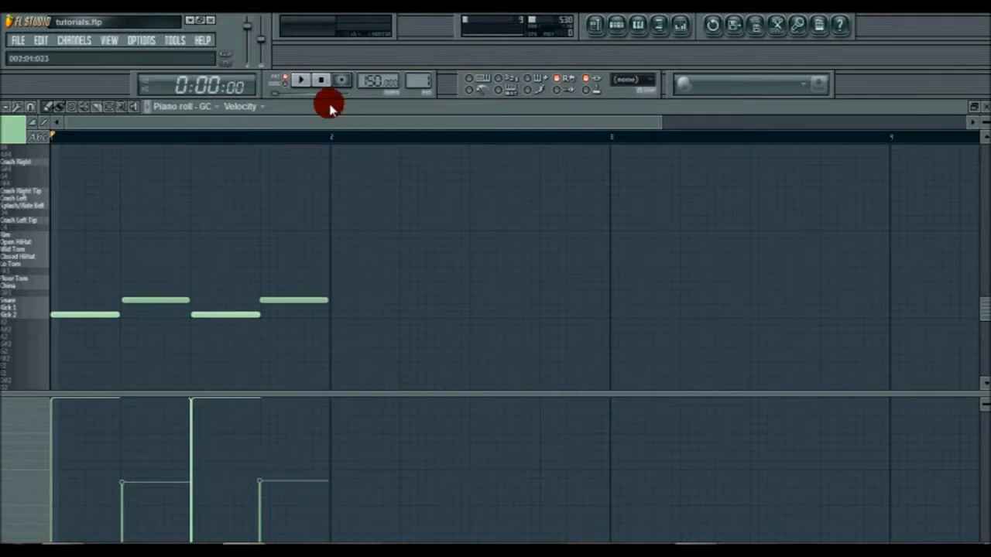
{"action": "left_click", "coordinate": [302, 81]}
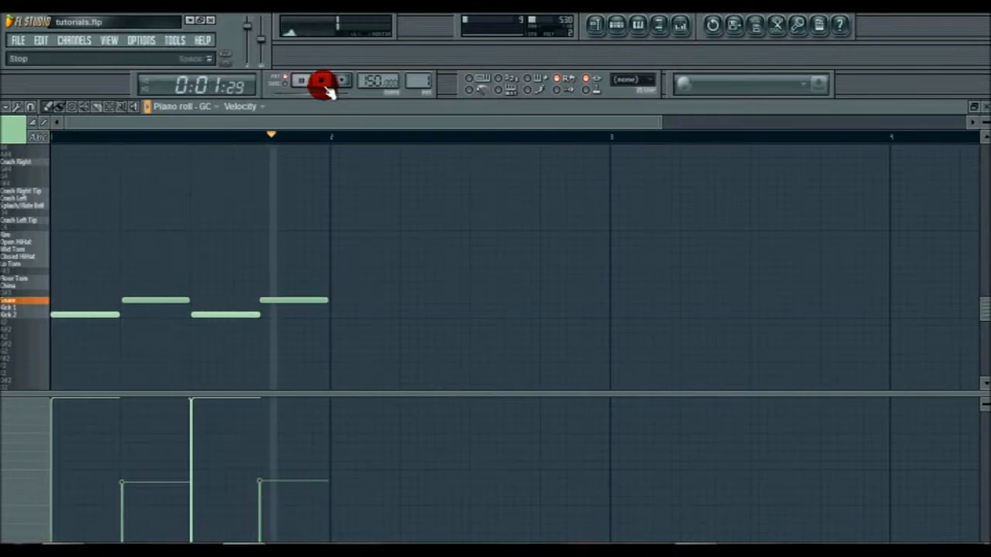
{"action": "left_click", "coordinate": [320, 82]}
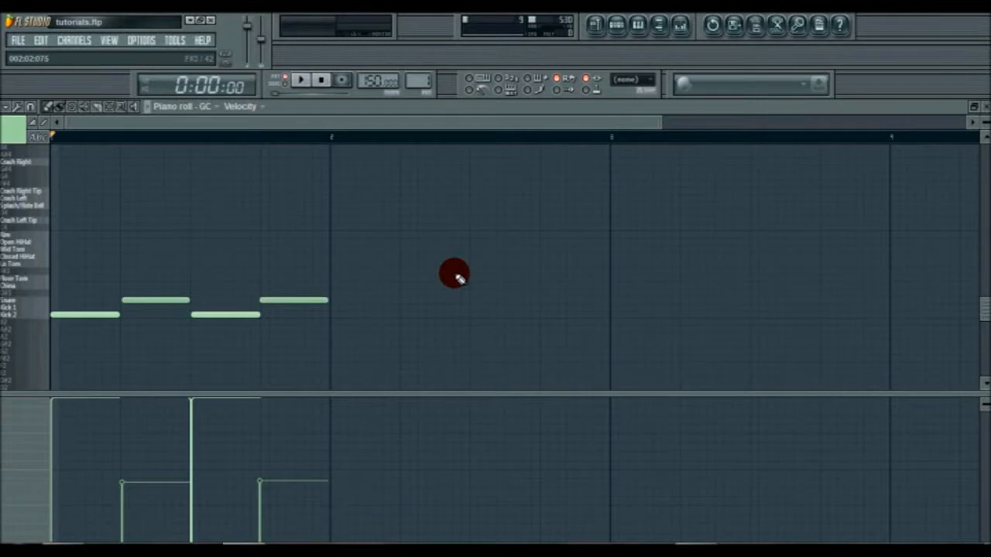
Add four consecutive half-beat snare notes starting on the second beat of bar 2.
{"action": "scroll", "coordinate": [194, 127], "scroll_direction": "up", "scroll_amount": 2}
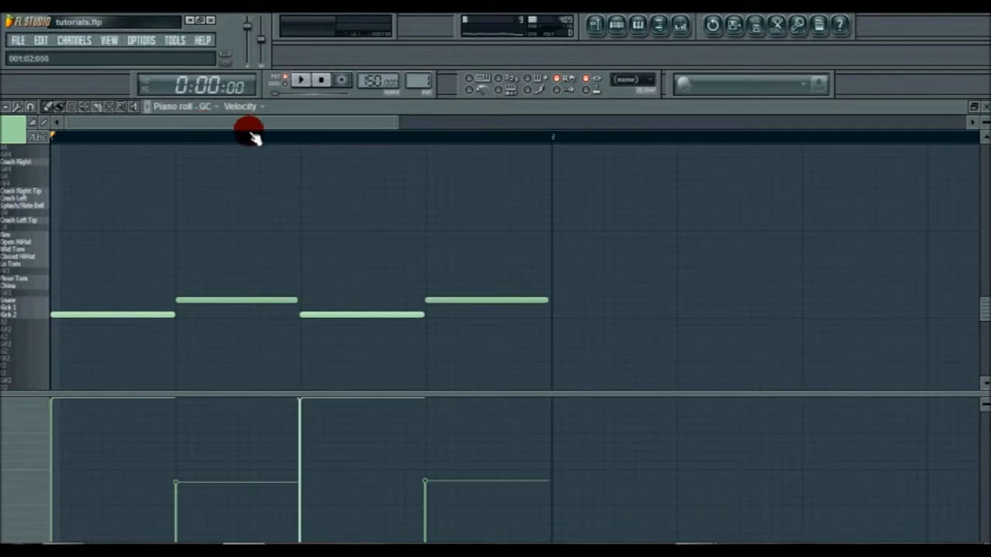
{"action": "scroll", "coordinate": [253, 137], "scroll_direction": "down", "scroll_amount": 2}
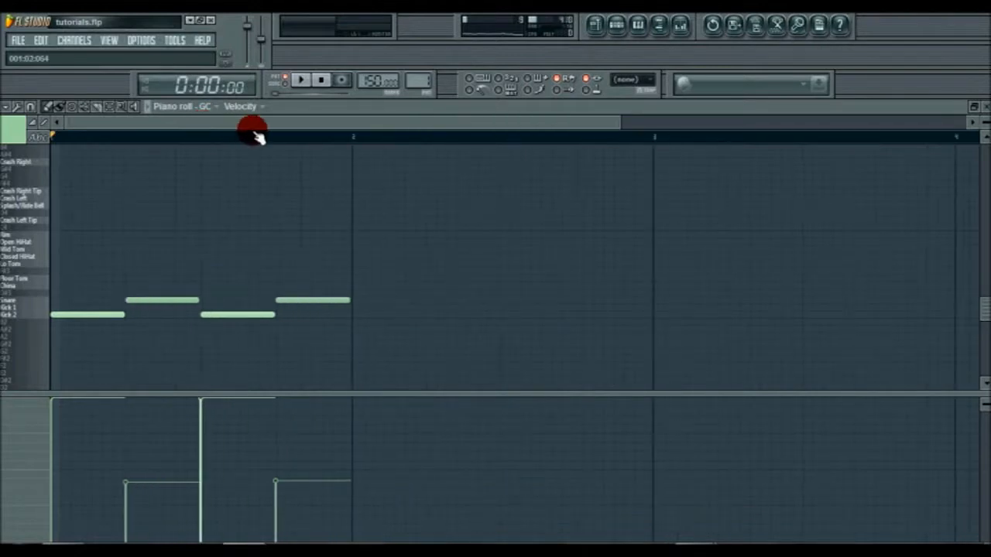
{"action": "left_click", "coordinate": [426, 299]}
{"action": "left_click_drag", "start_coordinate": [504, 299], "coordinate": [461, 306]}
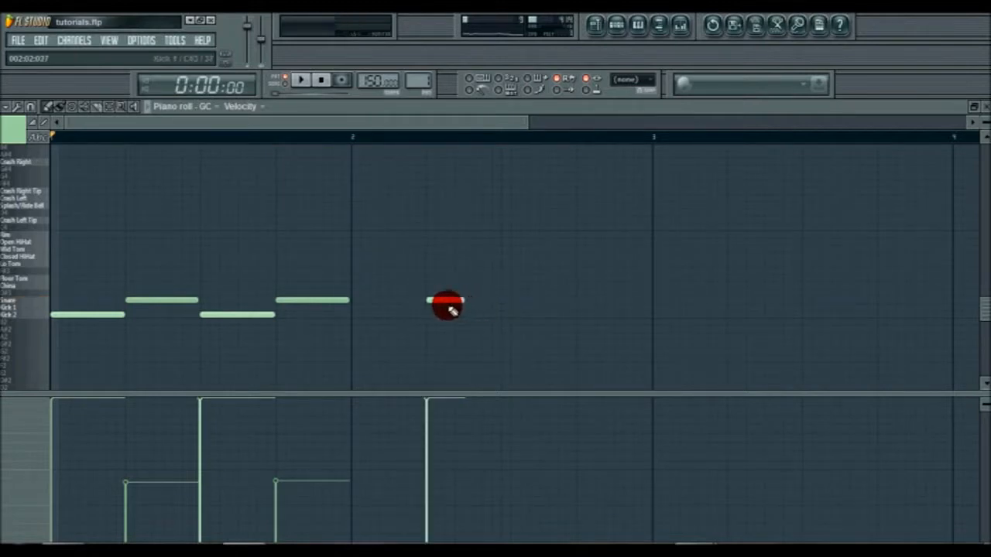
{"action": "left_click", "coordinate": [471, 299]}
{"action": "left_click", "coordinate": [508, 299]}
{"action": "left_click", "coordinate": [554, 299]}
{"action": "left_click_drag", "start_coordinate": [557, 299], "coordinate": [551, 298]}
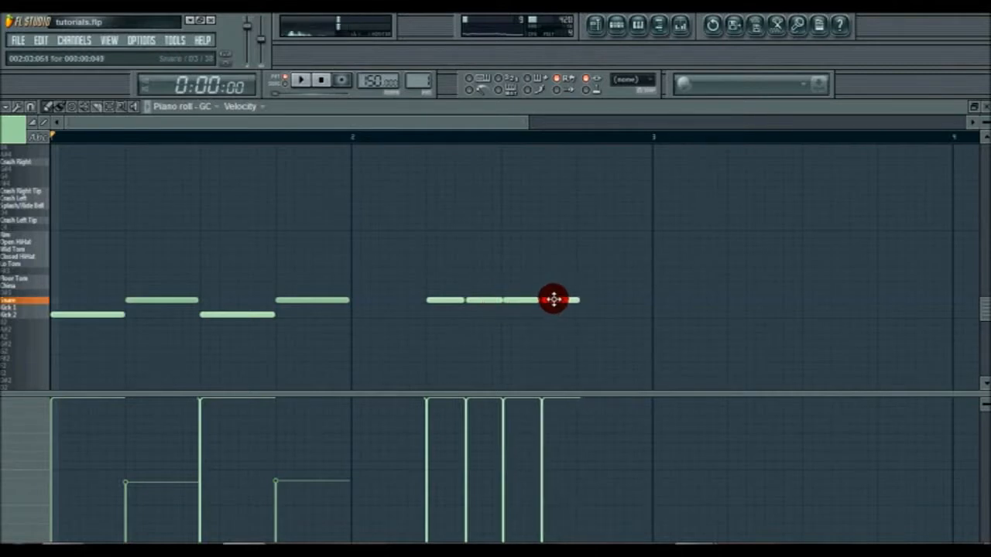
Add two more half-beat snare notes so the snare run reaches the end of bar 2.
{"action": "left_click", "coordinate": [592, 299]}
{"action": "left_click", "coordinate": [604, 294]}
{"action": "right_click", "coordinate": [608, 295]}
{"action": "left_click_drag", "start_coordinate": [604, 299], "coordinate": [631, 297]}
{"action": "left_click", "coordinate": [631, 301]}
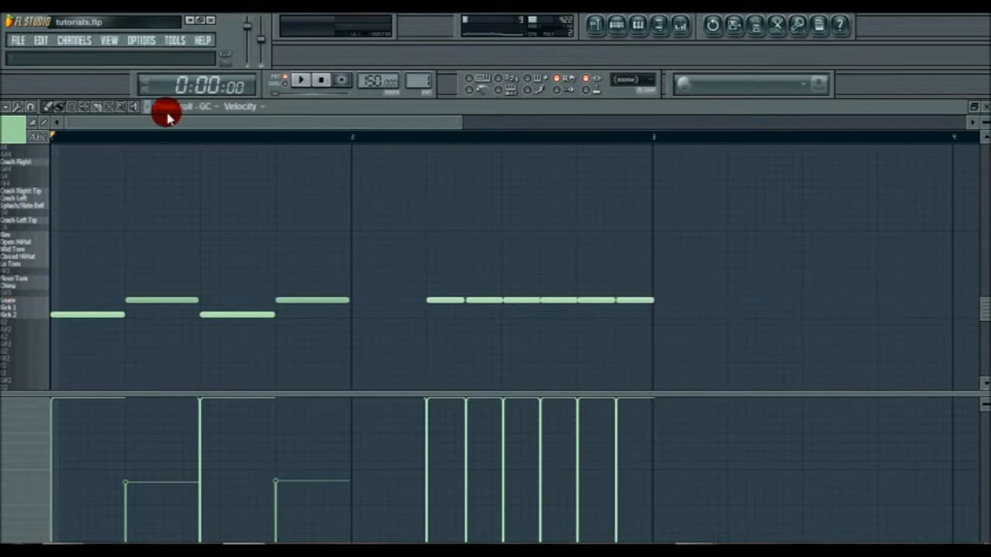
Select the time range covering the six snare notes in bar 2 and play it back.
{"action": "left_click", "coordinate": [112, 111]}
{"action": "left_click_drag", "start_coordinate": [425, 139], "coordinate": [653, 177]}
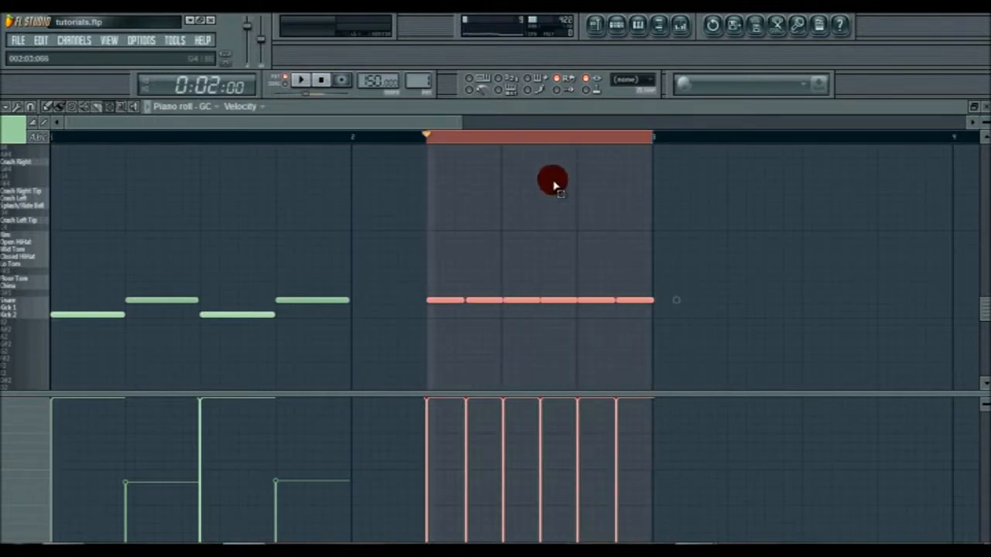
{"action": "left_click", "coordinate": [305, 81]}
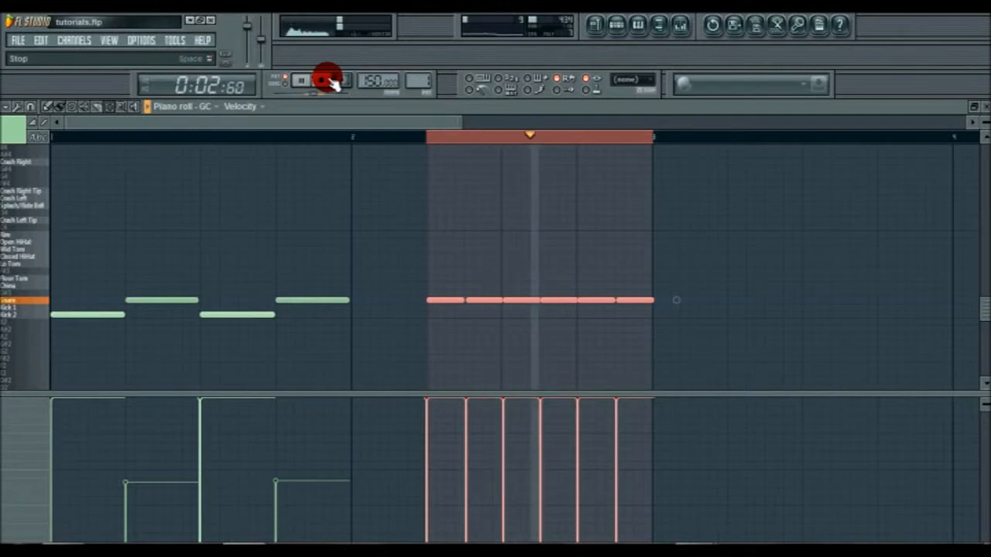
{"action": "left_click", "coordinate": [324, 81]}
Set the tempo to 180 BPM and lower the last five snare notes in bar 2 to uneven velocities, keeping the first at maximum.
{"action": "left_click_drag", "start_coordinate": [382, 85], "coordinate": [381, 495]}
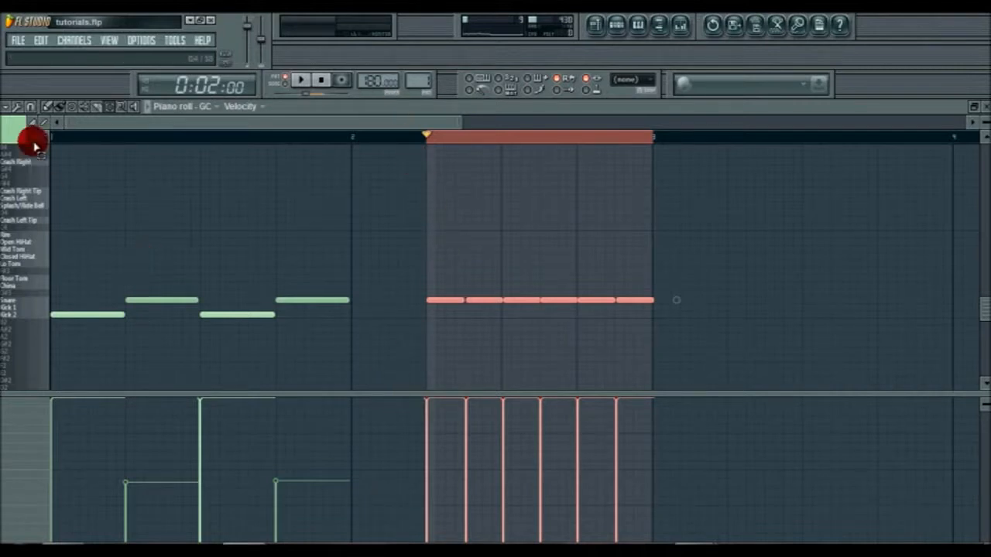
{"action": "left_click", "coordinate": [469, 435]}
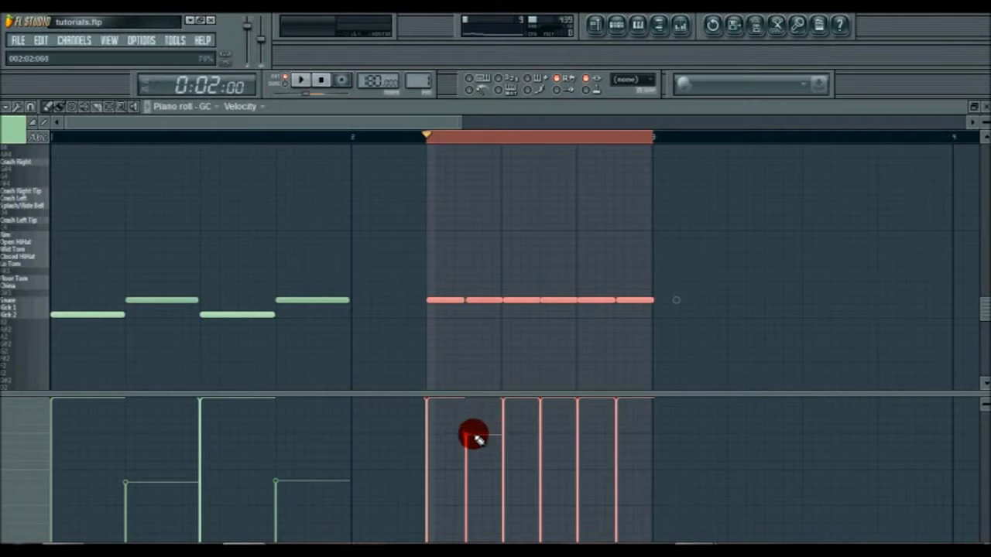
{"action": "mouse_move", "coordinate": [504, 415]}
{"action": "left_mouse_down"}
{"action": "mouse_move", "coordinate": [539, 441]}
{"action": "mouse_move", "coordinate": [586, 425]}
{"action": "mouse_move", "coordinate": [626, 426]}
{"action": "mouse_move", "coordinate": [625, 444]}
{"action": "left_mouse_up"}
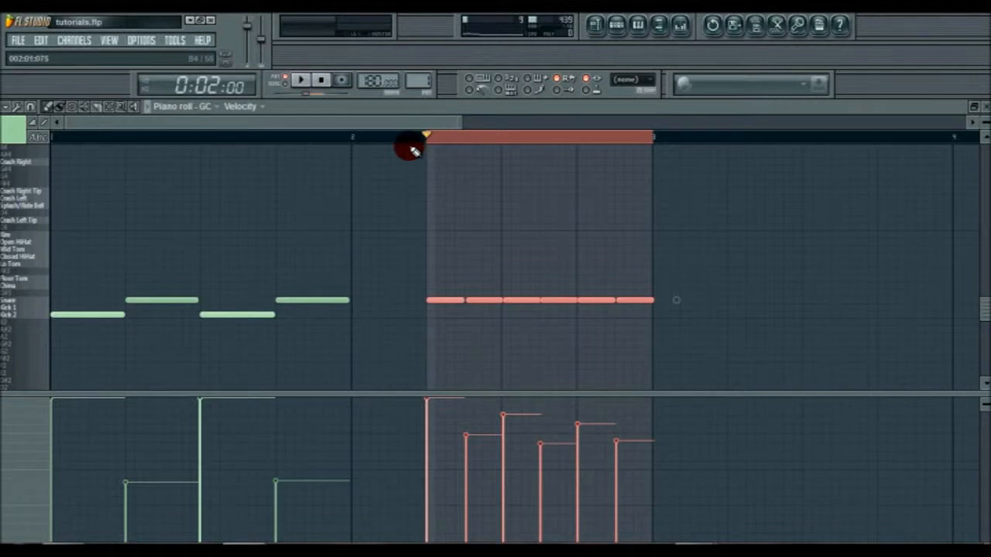
Slightly lower the third snare note's velocity in bar 2, raise the fourth, fifth and sixth, and play the run back.
{"action": "left_click_drag", "start_coordinate": [503, 406], "coordinate": [499, 419]}
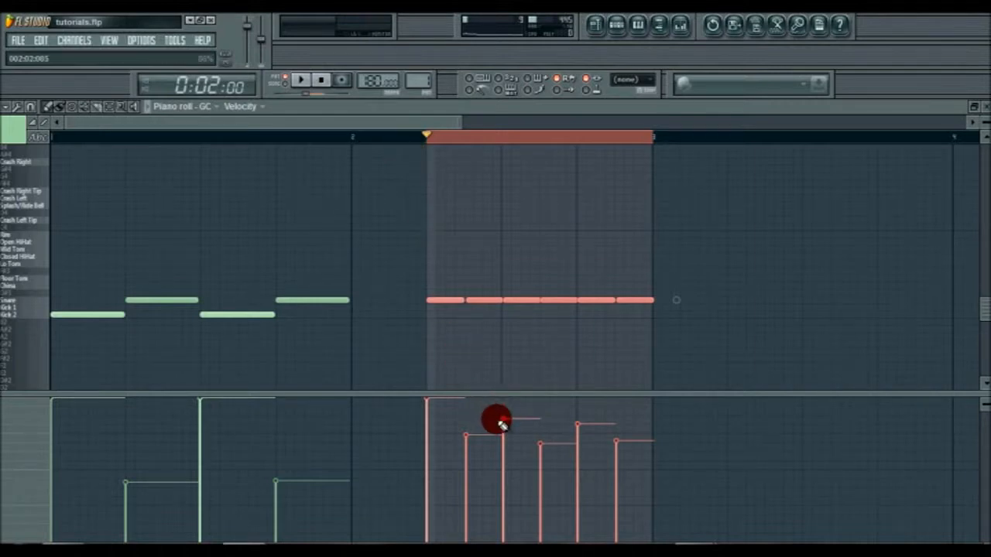
{"action": "left_click", "coordinate": [541, 439]}
{"action": "left_click", "coordinate": [577, 416]}
{"action": "left_click_drag", "start_coordinate": [624, 438], "coordinate": [624, 428]}
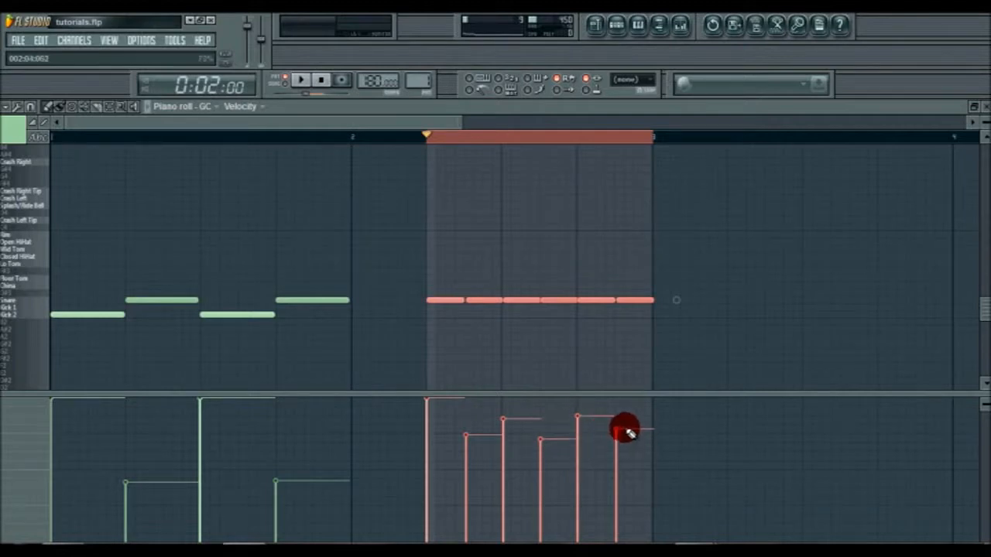
{"action": "left_click", "coordinate": [304, 80]}
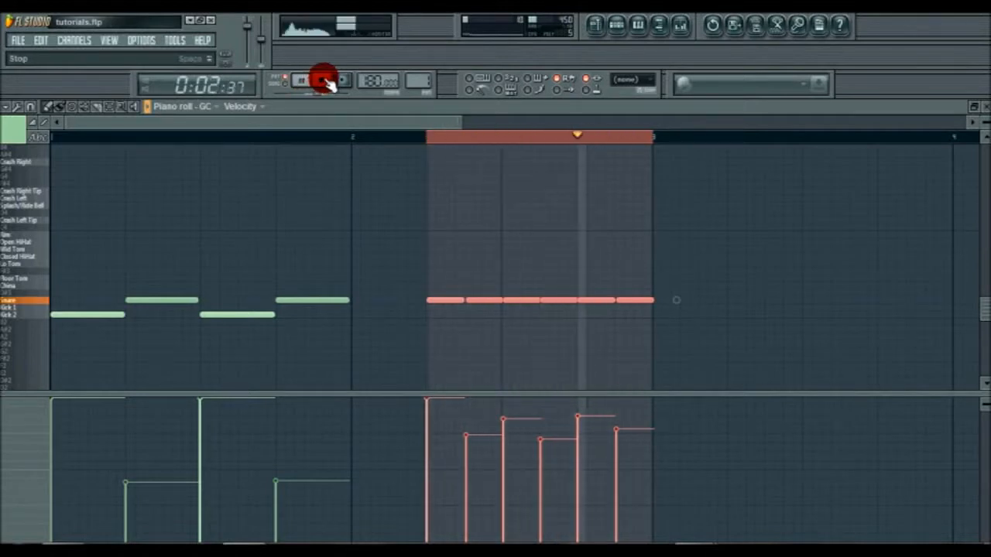
{"action": "left_click", "coordinate": [323, 81]}
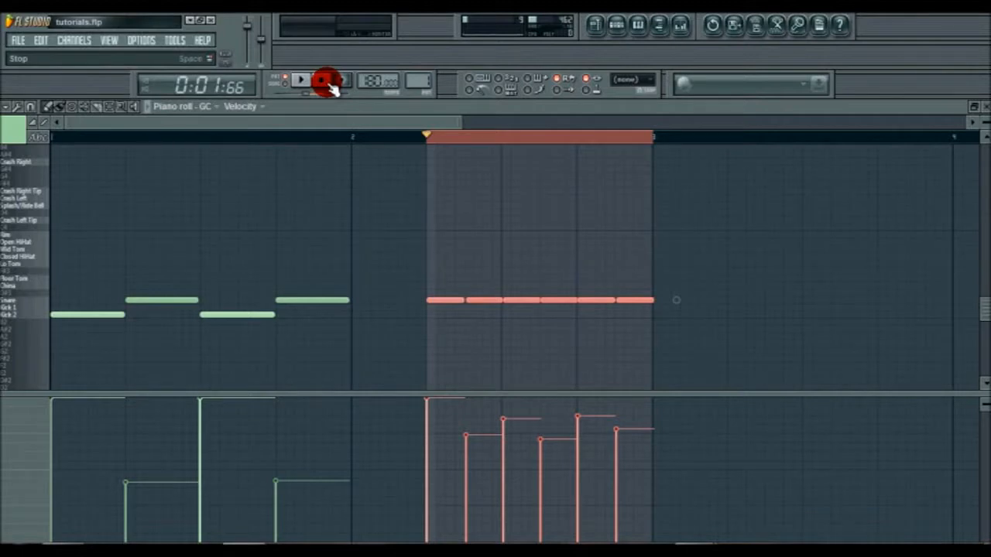
Raise the velocities of the last four snare notes in bar 2, bringing the fifth to near maximum, and audition the run.
{"action": "mouse_move", "coordinate": [515, 424]}
{"action": "left_mouse_down"}
{"action": "mouse_move", "coordinate": [512, 408]}
{"action": "mouse_move", "coordinate": [585, 404]}
{"action": "mouse_move", "coordinate": [548, 425]}
{"action": "mouse_move", "coordinate": [546, 411]}
{"action": "mouse_move", "coordinate": [544, 419]}
{"action": "mouse_move", "coordinate": [517, 410]}
{"action": "mouse_move", "coordinate": [592, 430]}
{"action": "mouse_move", "coordinate": [627, 426]}
{"action": "mouse_move", "coordinate": [563, 386]}
{"action": "left_mouse_up"}
{"action": "left_click", "coordinate": [301, 80]}
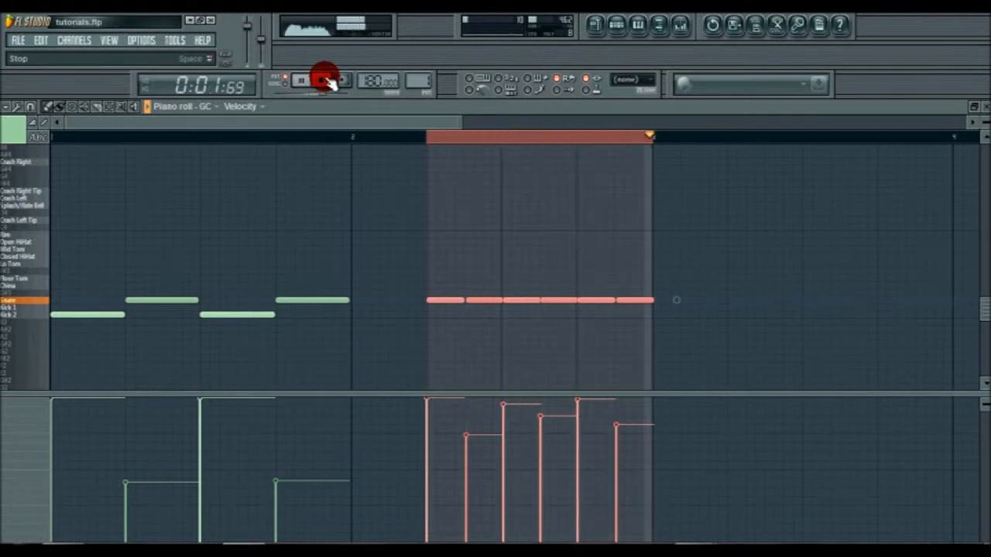
{"action": "left_click", "coordinate": [326, 80]}
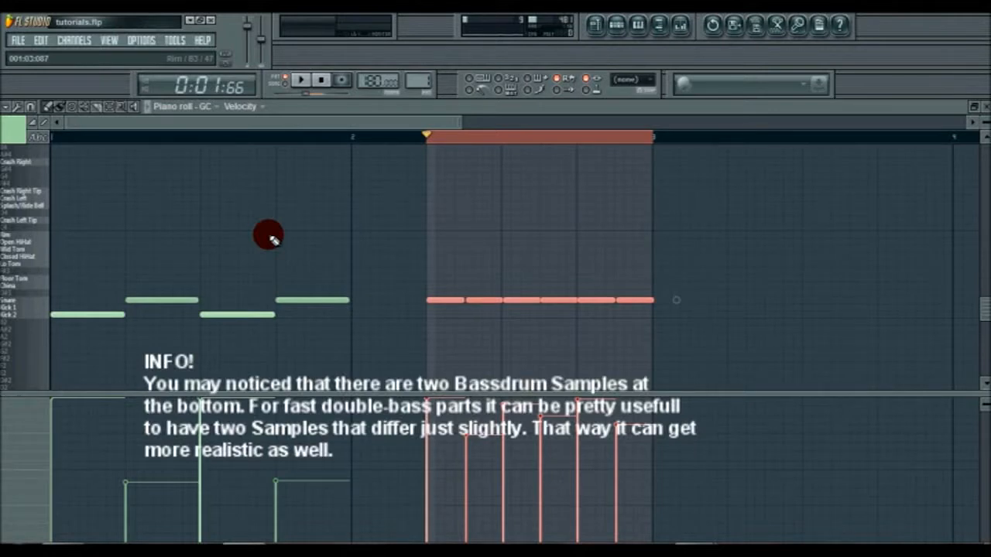
Set the piano roll snap to Step and move the six selected snare notes in bar 2 half a beat earlier.
{"action": "scroll", "coordinate": [457, 142], "scroll_direction": "up", "scroll_amount": 3}
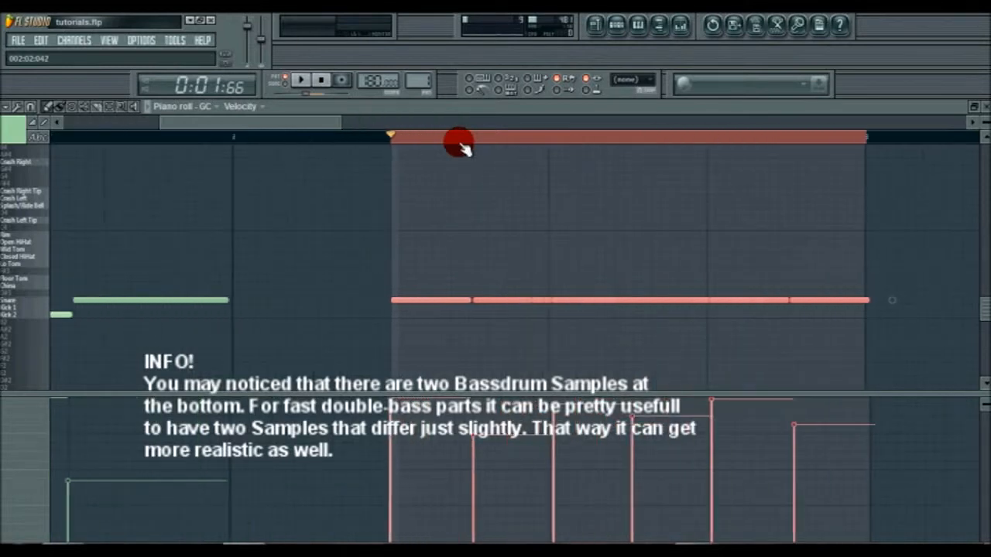
{"action": "scroll", "coordinate": [459, 144], "scroll_direction": "up", "scroll_amount": 2}
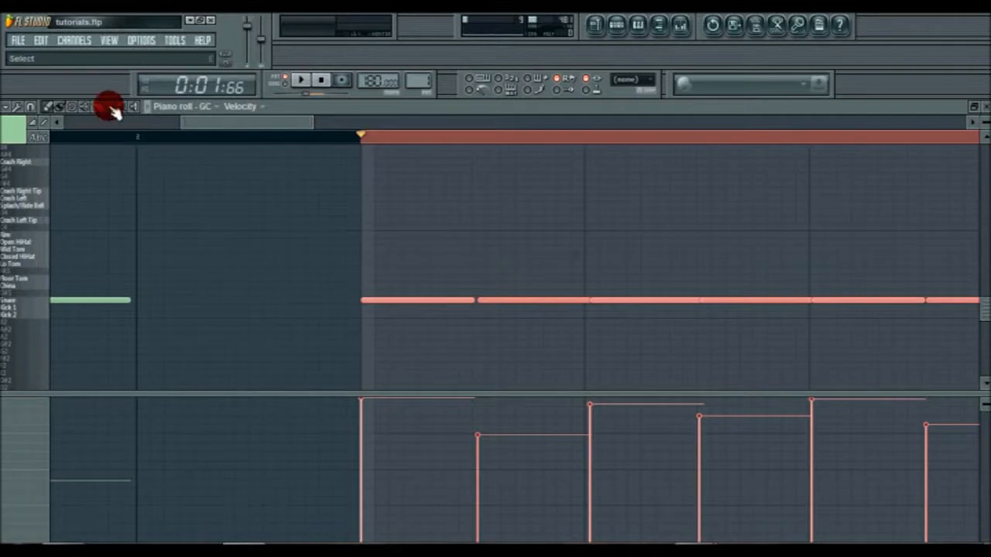
{"action": "left_click", "coordinate": [34, 108]}
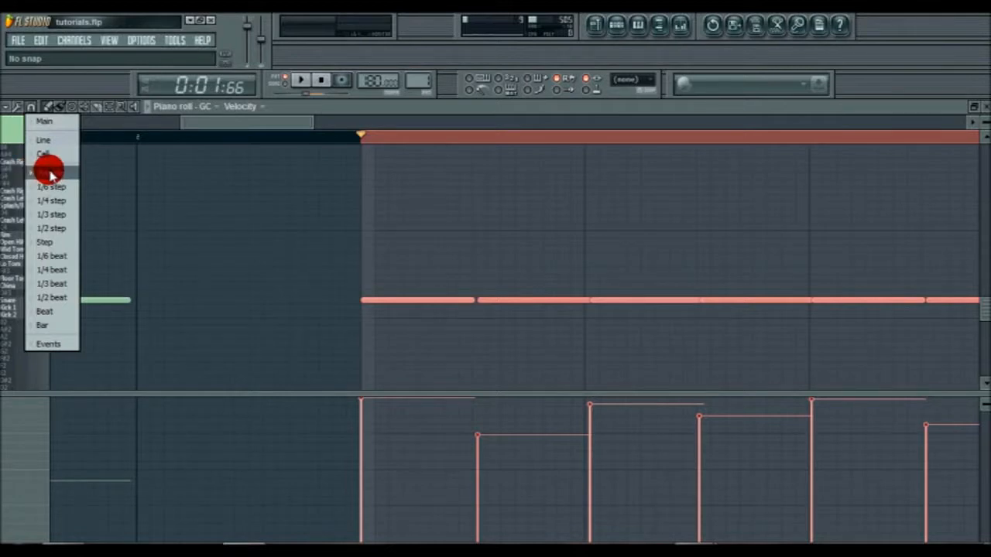
{"action": "left_click", "coordinate": [53, 243]}
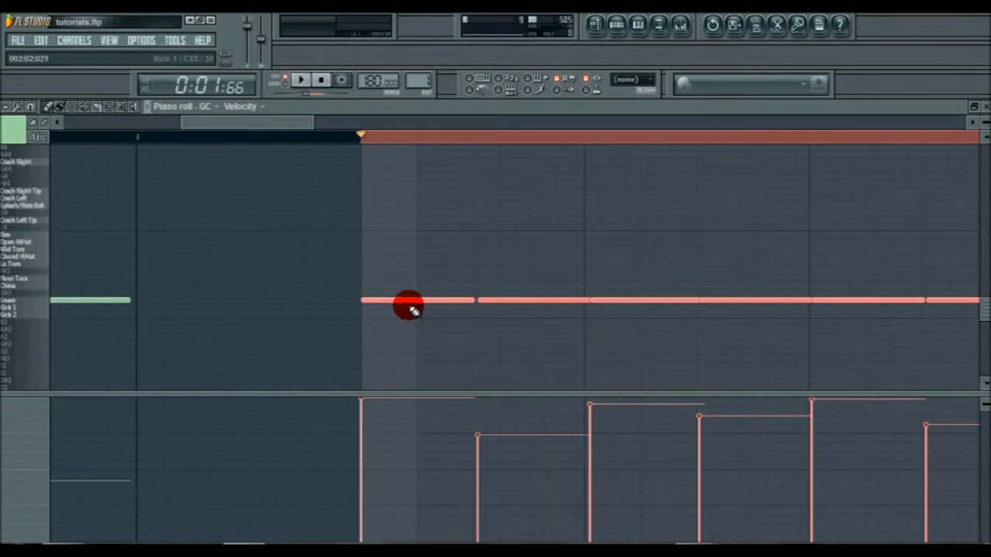
{"action": "mouse_move", "coordinate": [408, 300]}
{"action": "left_mouse_down"}
{"action": "mouse_move", "coordinate": [222, 300]}
{"action": "mouse_move", "coordinate": [256, 289]}
{"action": "mouse_move", "coordinate": [261, 232]}
{"action": "mouse_move", "coordinate": [243, 301]}
{"action": "mouse_move", "coordinate": [300, 299]}
{"action": "left_mouse_up"}
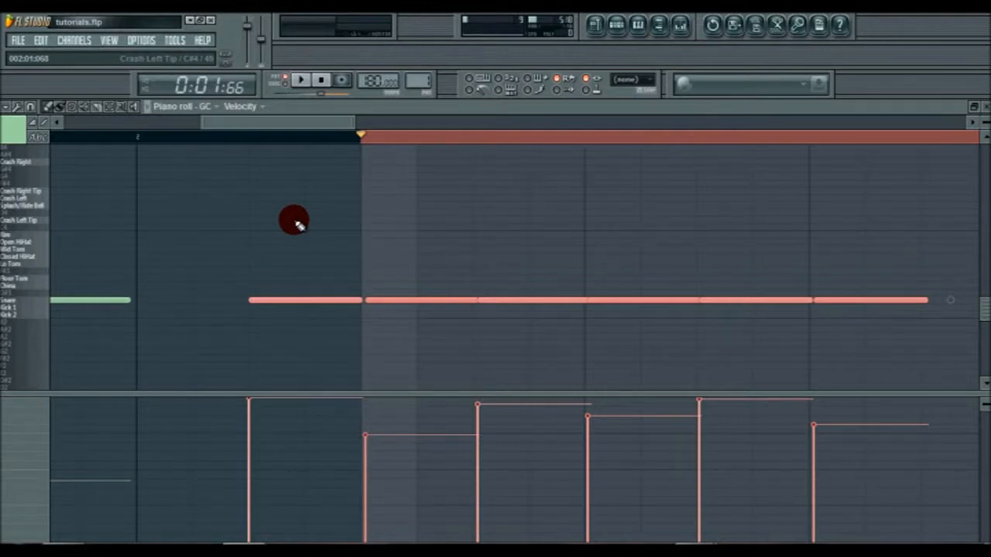
Open the randomizer for the six selected snare notes and adjust the velocity amount under Levels.
{"action": "scroll", "coordinate": [338, 139], "scroll_direction": "down", "scroll_amount": 3}
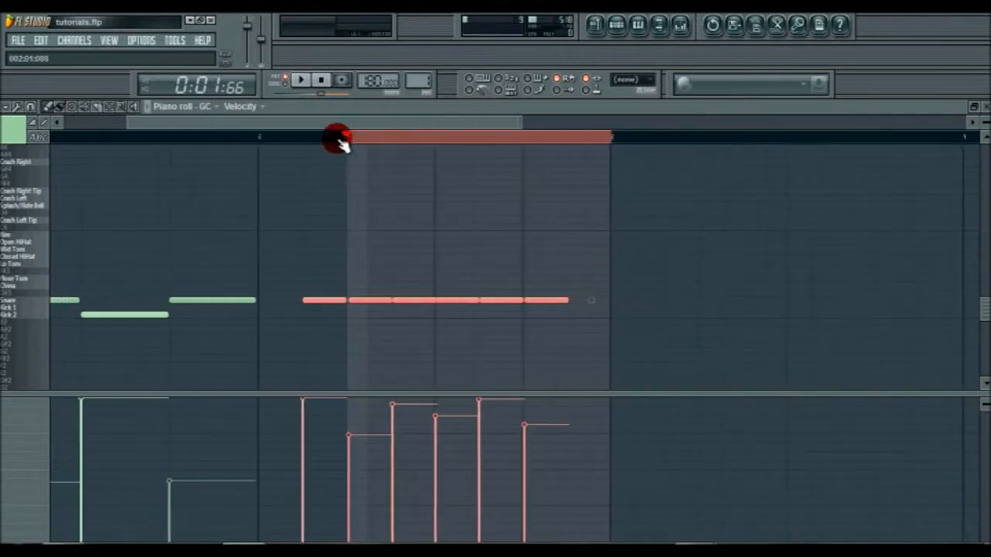
{"action": "scroll", "coordinate": [338, 140], "scroll_direction": "down", "scroll_amount": 3}
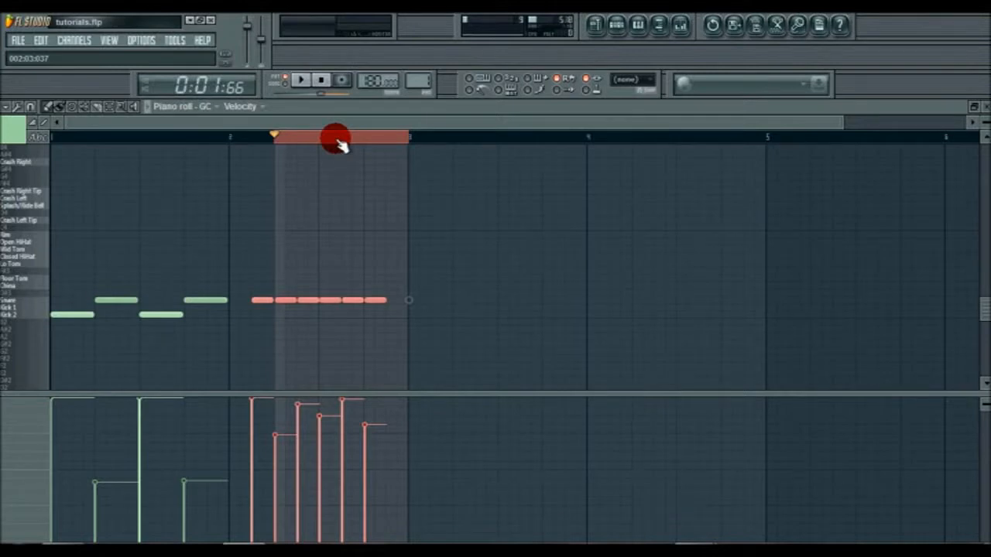
{"action": "scroll", "coordinate": [349, 136], "scroll_direction": "down", "scroll_amount": 2}
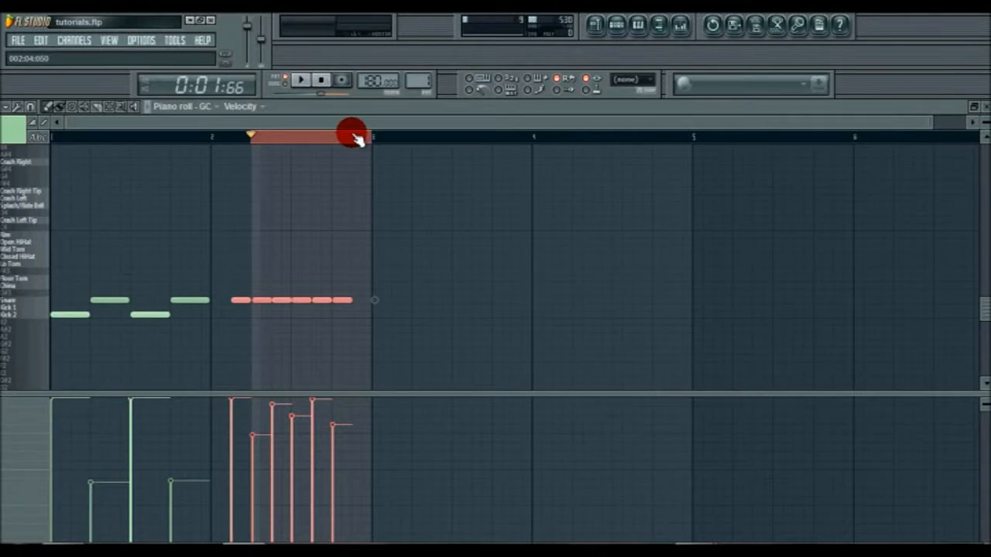
{"action": "scroll", "coordinate": [411, 138], "scroll_direction": "down", "scroll_amount": 1}
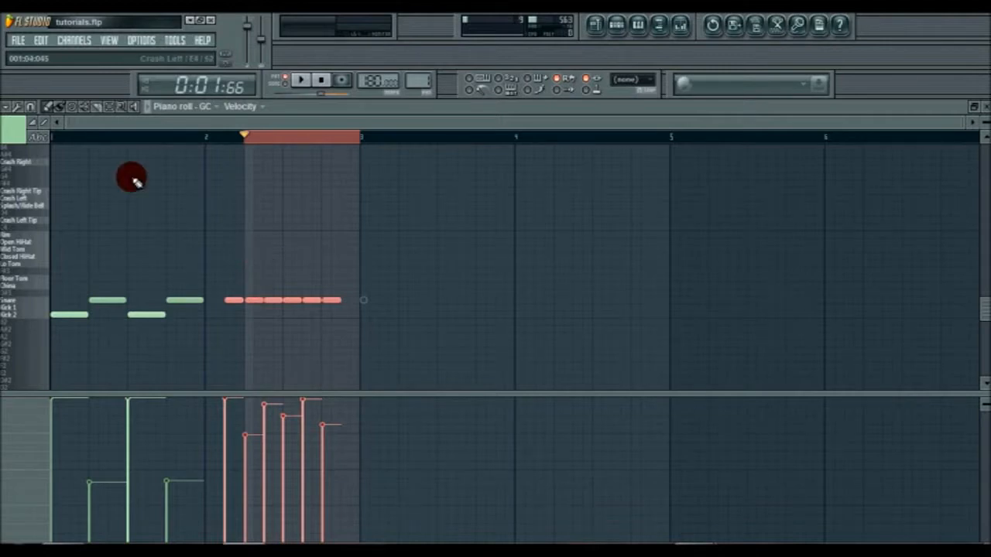
{"action": "left_click", "coordinate": [11, 108]}
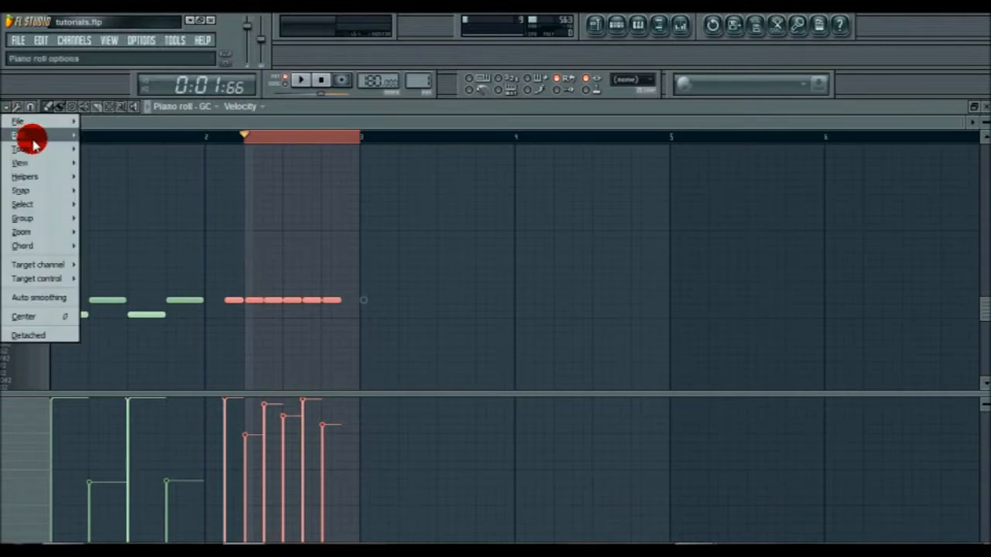
{"action": "mouse_move", "coordinate": [32, 149]}
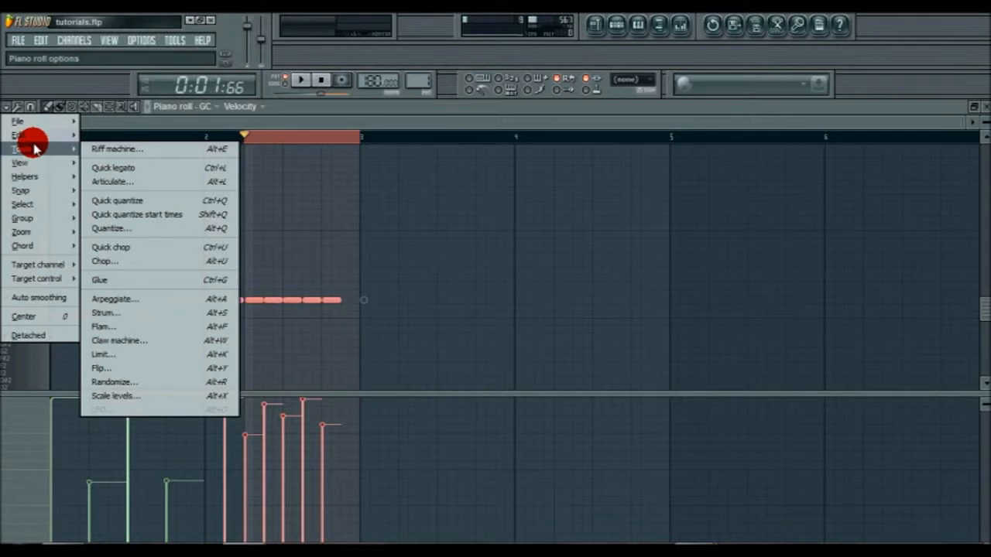
{"action": "left_click", "coordinate": [126, 383]}
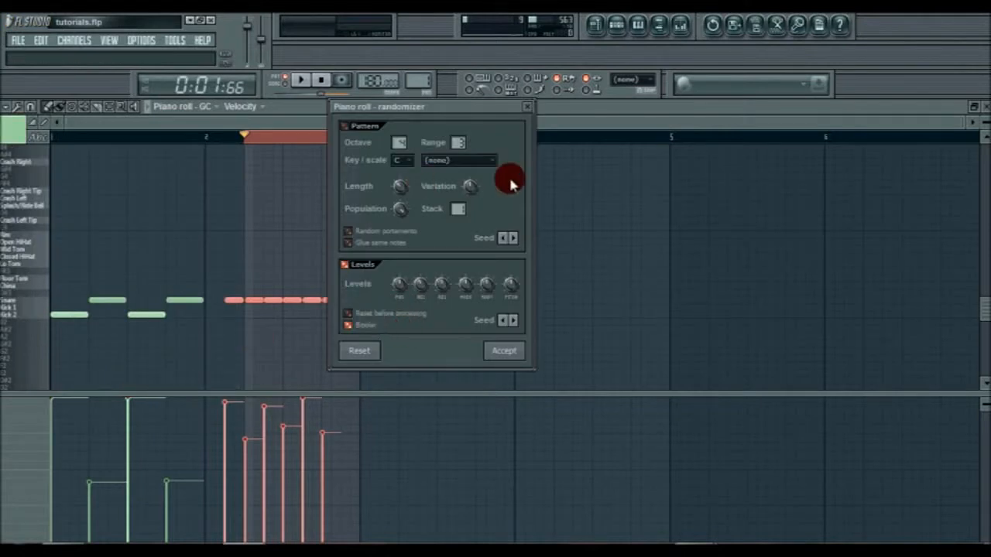
{"action": "left_click_drag", "start_coordinate": [423, 285], "coordinate": [398, 309]}
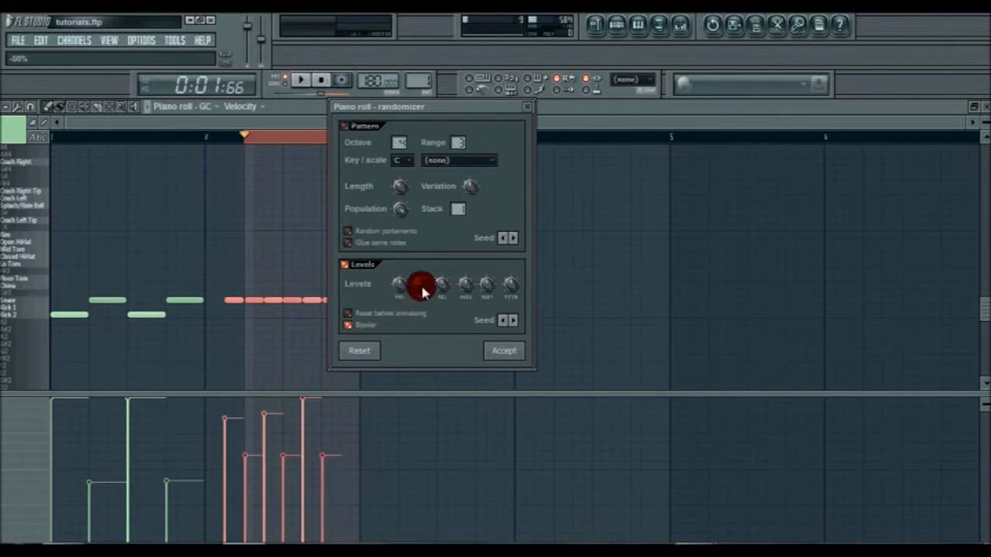
Step through several new Levels seeds, accept the randomized snare velocities, and play the selected range back.
{"action": "left_click", "coordinate": [517, 322]}
{"action": "left_click", "coordinate": [517, 324]}
{"action": "left_click", "coordinate": [517, 324]}
{"action": "left_click", "coordinate": [517, 324]}
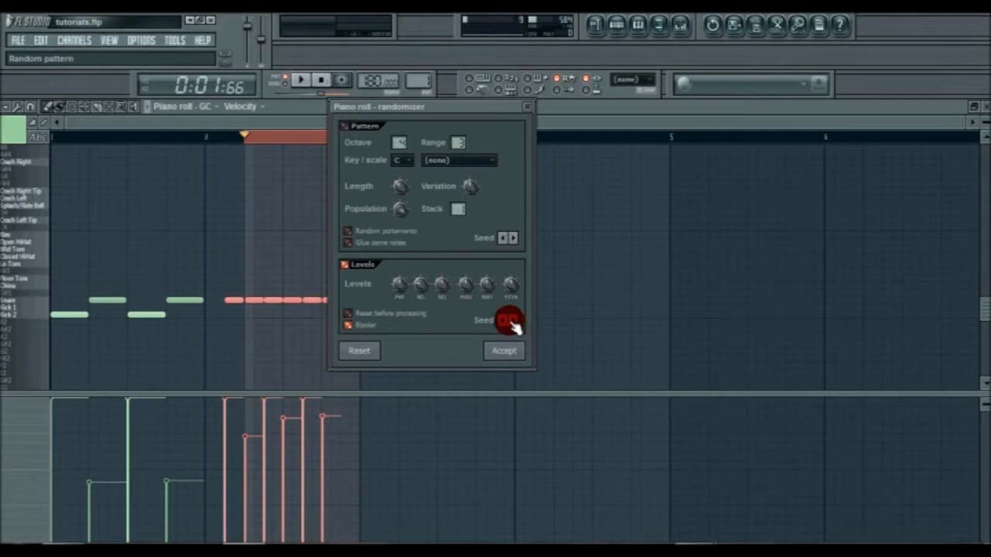
{"action": "left_click", "coordinate": [514, 324]}
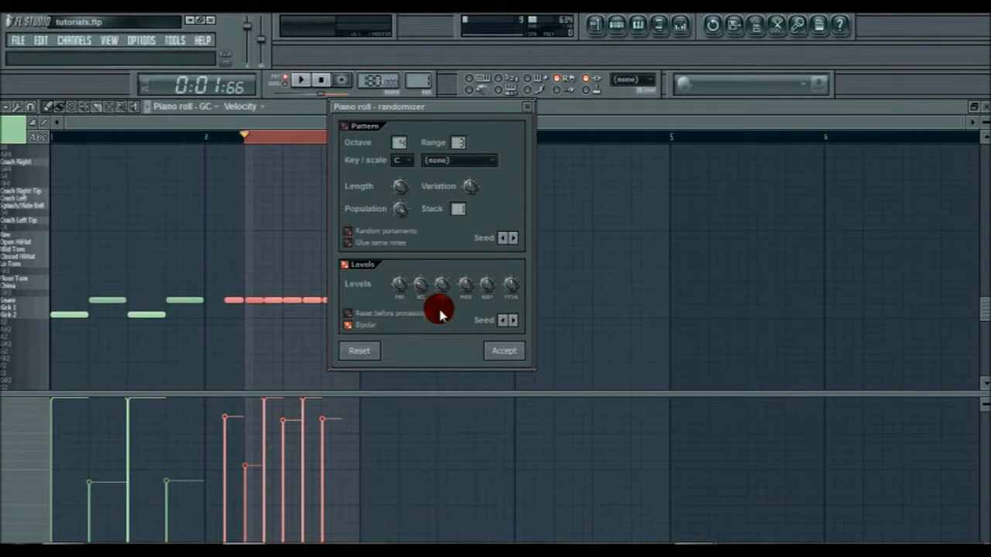
{"action": "left_click", "coordinate": [504, 349]}
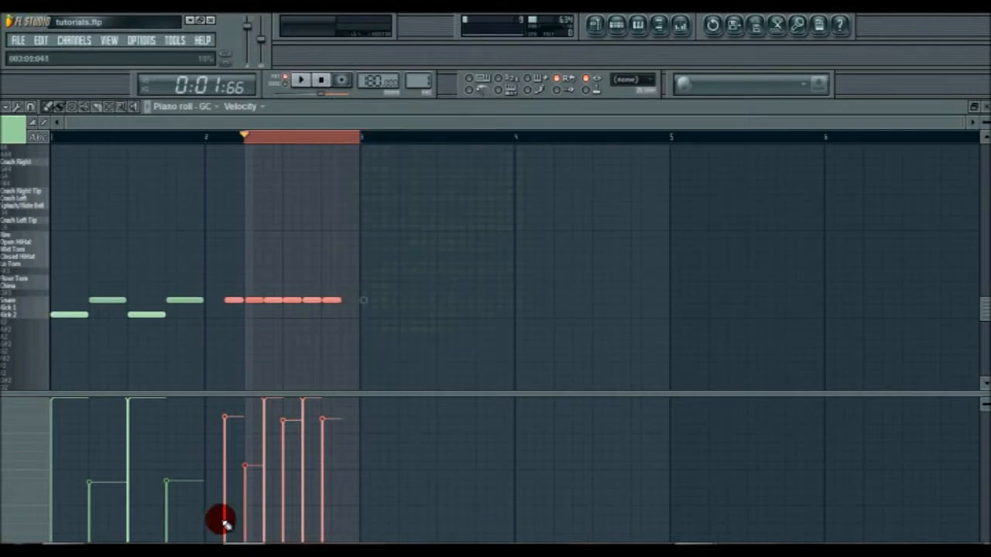
{"action": "left_click", "coordinate": [300, 79]}
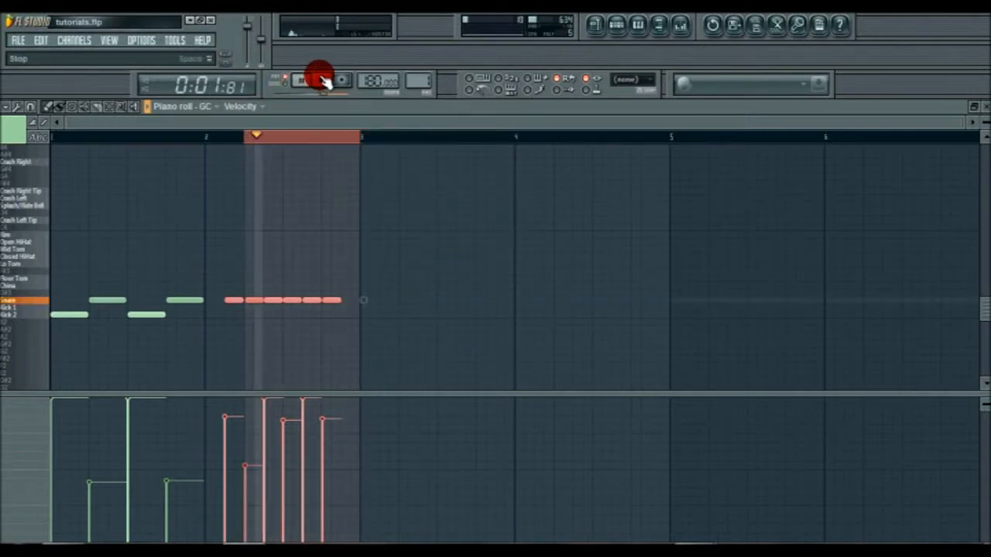
{"action": "left_click", "coordinate": [321, 80]}
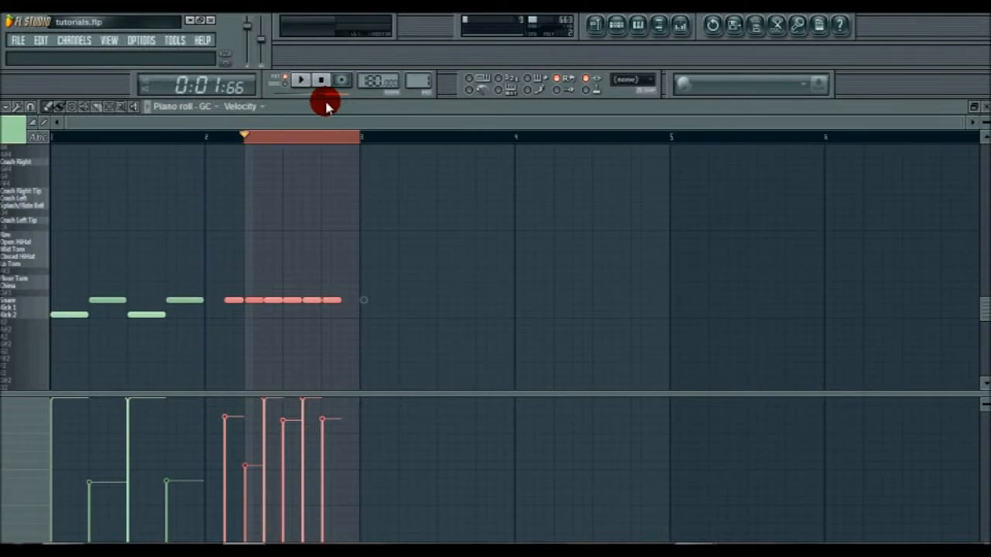
Set the piano roll snap to (none).
{"action": "left_click", "coordinate": [17, 113]}
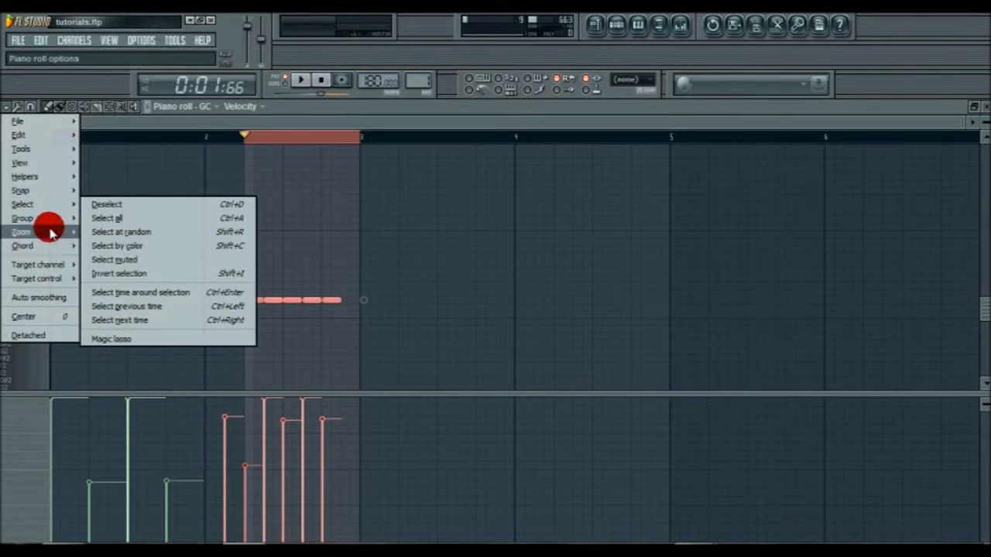
{"action": "mouse_move", "coordinate": [58, 198]}
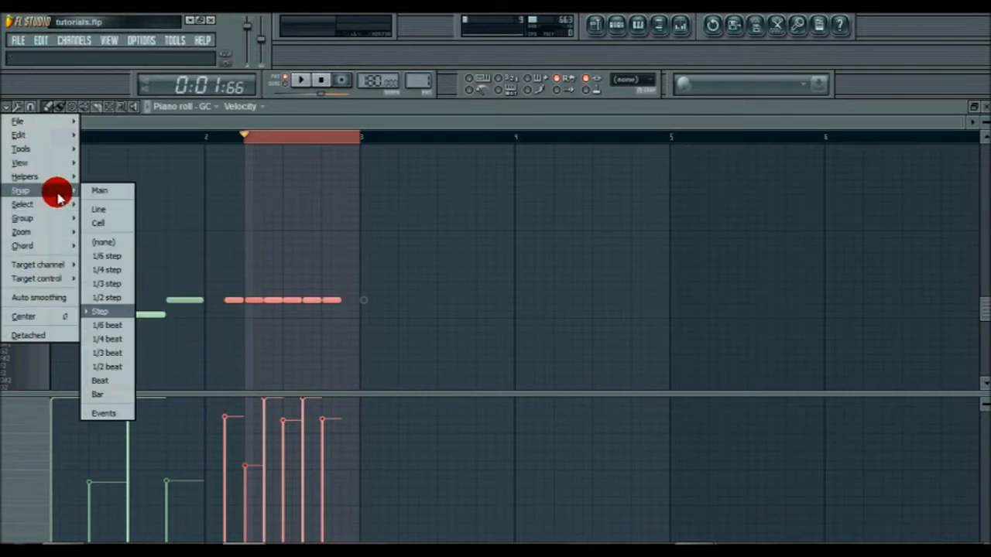
{"action": "left_click", "coordinate": [101, 241]}
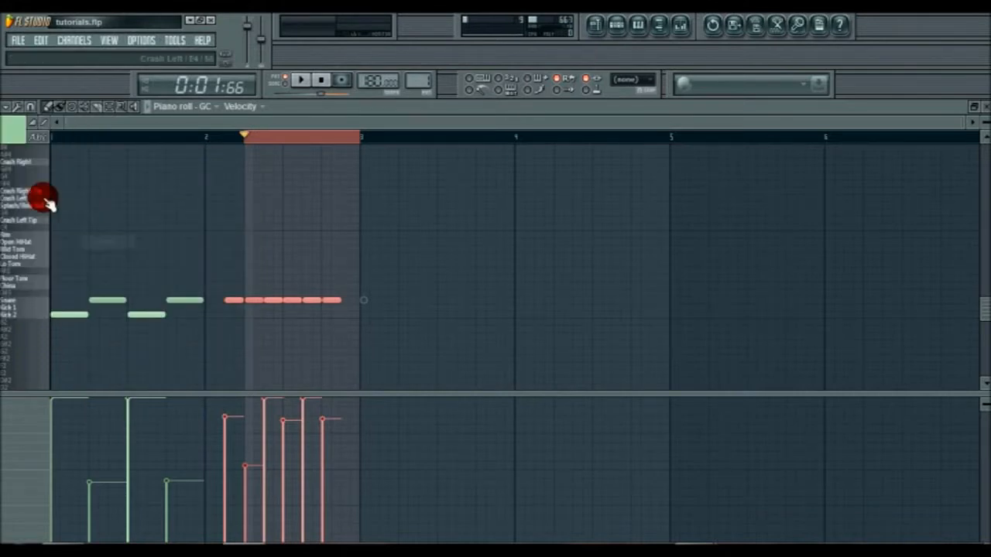
Try the quantizer on the selected snare notes, browse the groove templates in the Quantization folder, and close it without applying.
{"action": "left_click", "coordinate": [14, 113]}
{"action": "mouse_move", "coordinate": [37, 164]}
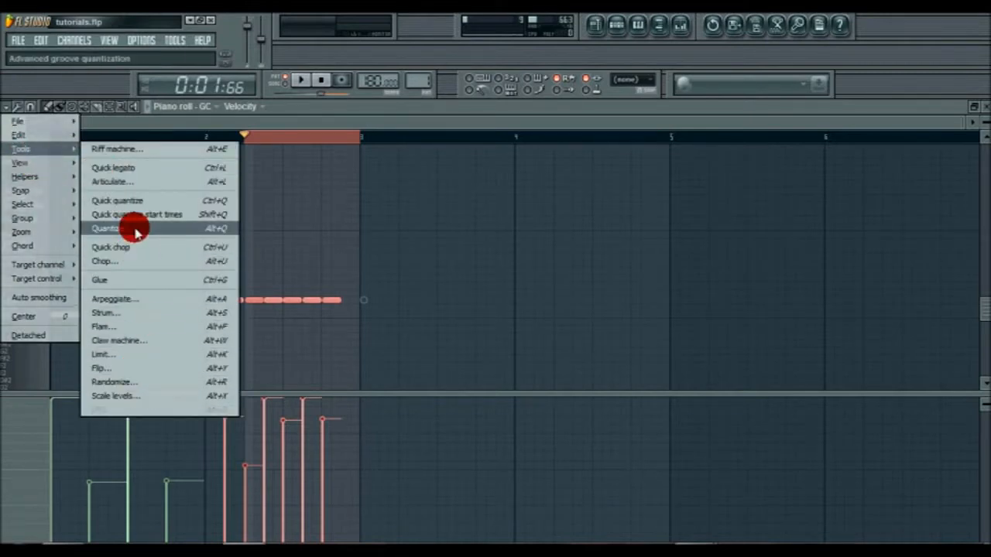
{"action": "left_click", "coordinate": [135, 229]}
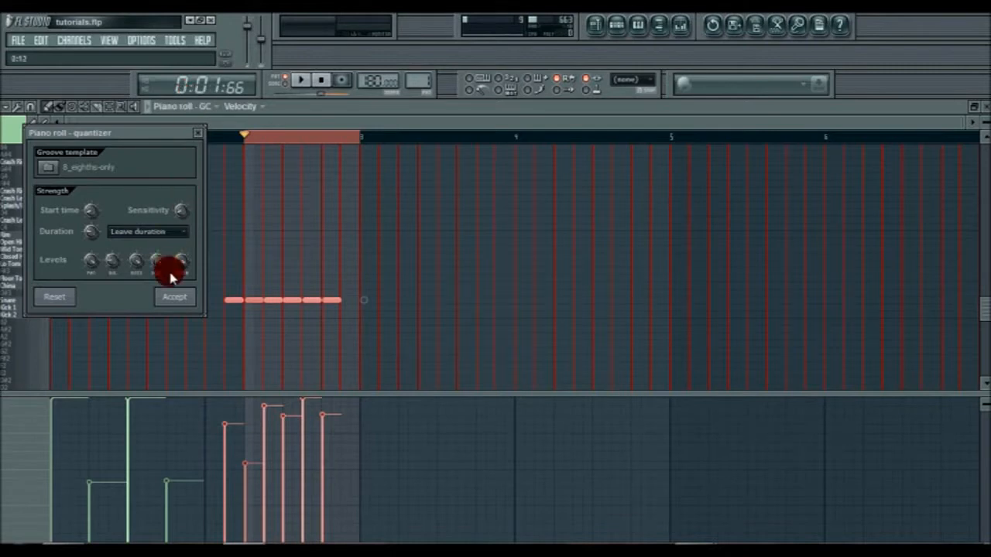
{"action": "left_click_drag", "start_coordinate": [91, 221], "coordinate": [111, 174]}
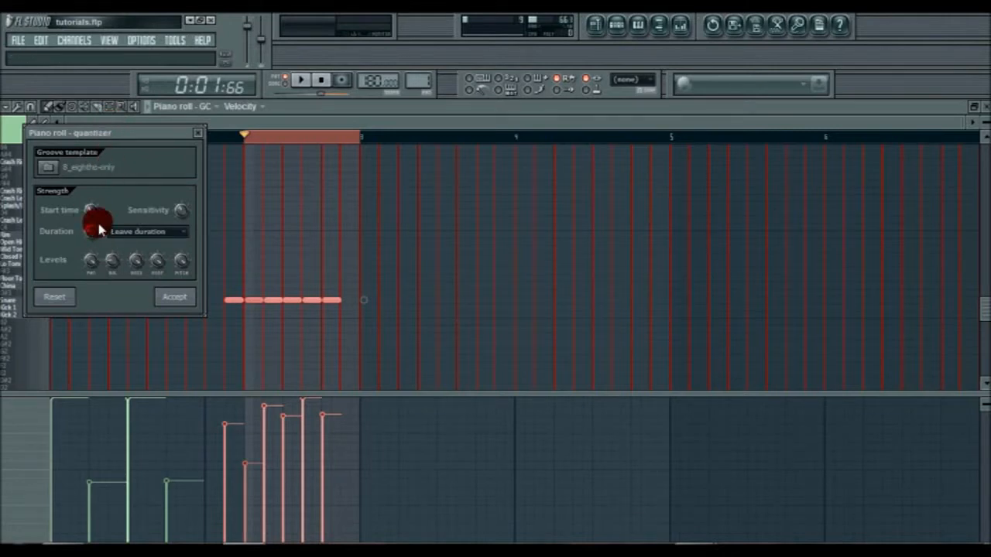
{"action": "left_click", "coordinate": [49, 167]}
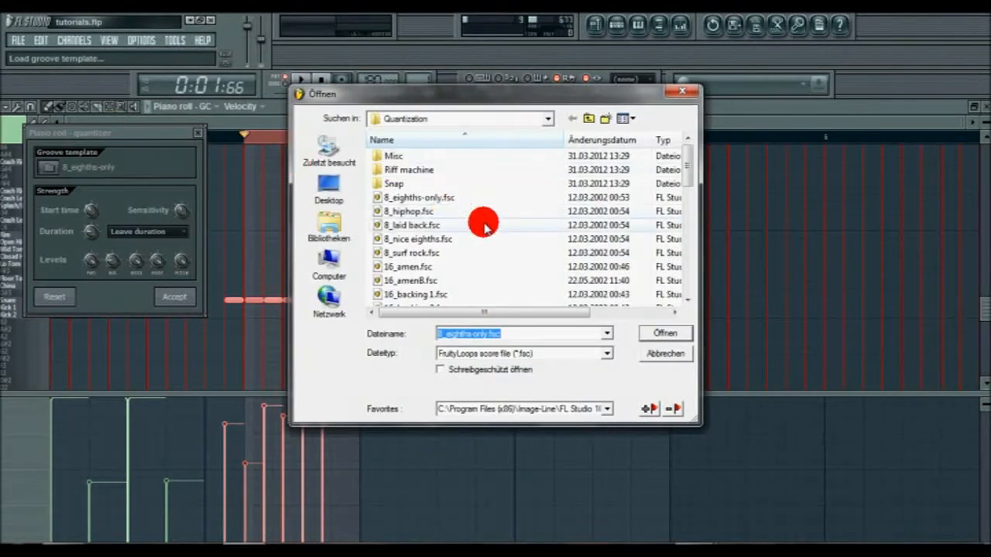
{"action": "left_click_drag", "start_coordinate": [688, 158], "coordinate": [681, 190]}
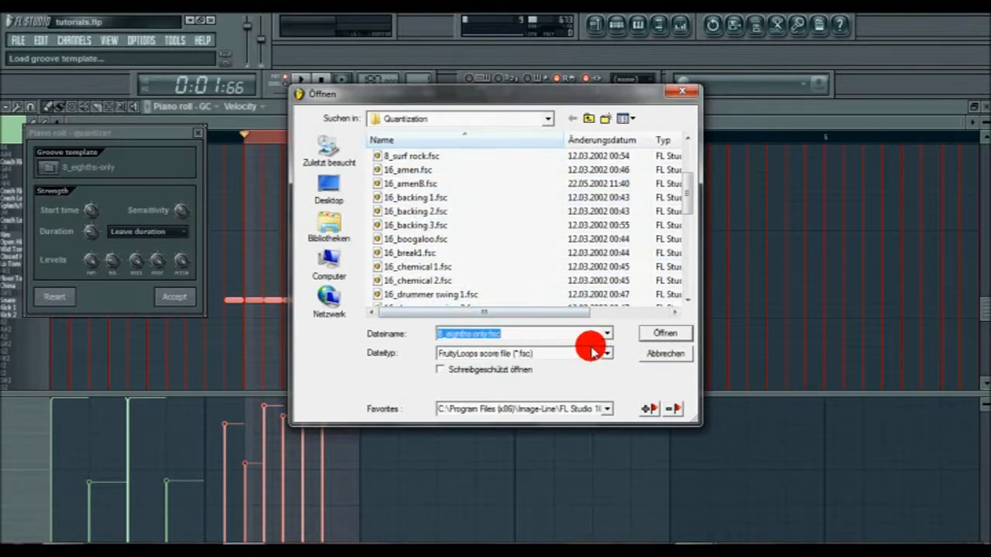
{"action": "left_click", "coordinate": [681, 91]}
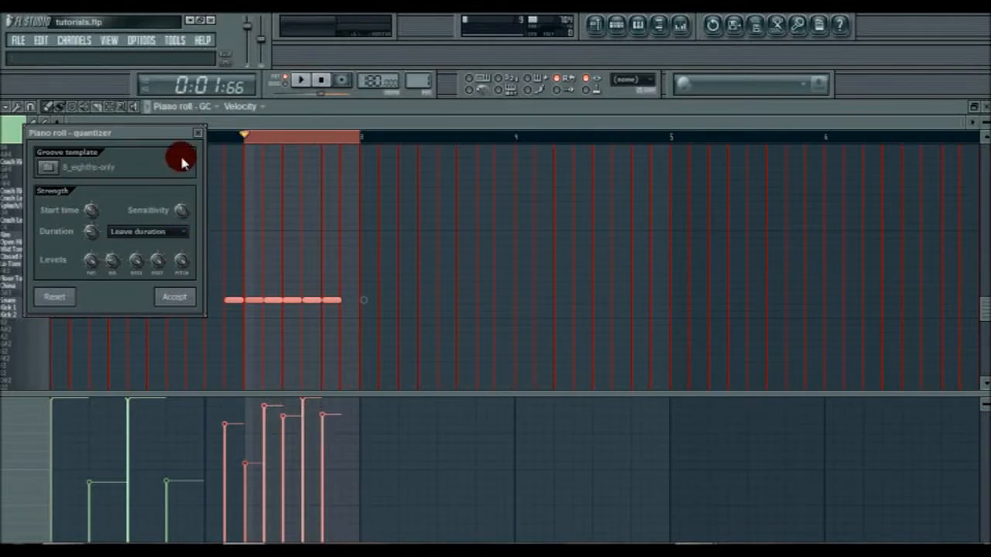
{"action": "left_click", "coordinate": [197, 132]}
Compare the snare notes with the quantizer's 8_eighths-only grid and close the quantizer without applying it.
{"action": "double_click", "coordinate": [255, 139]}
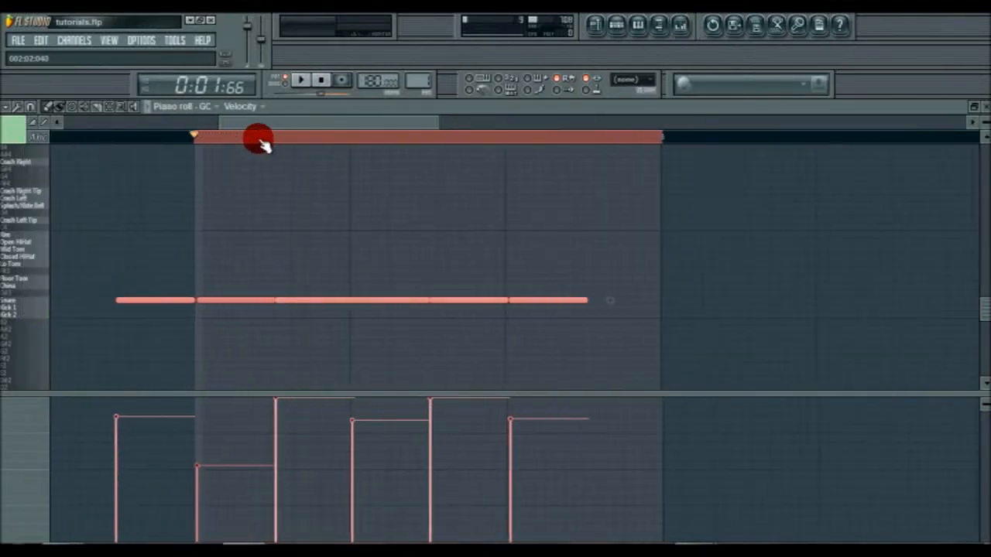
{"action": "left_click", "coordinate": [12, 107]}
{"action": "mouse_move", "coordinate": [19, 148]}
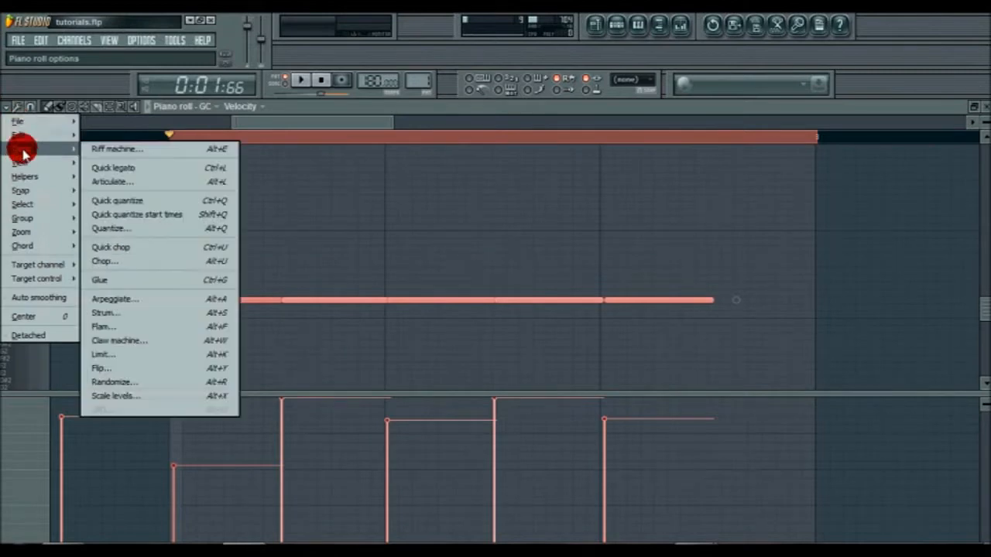
{"action": "left_click", "coordinate": [132, 228]}
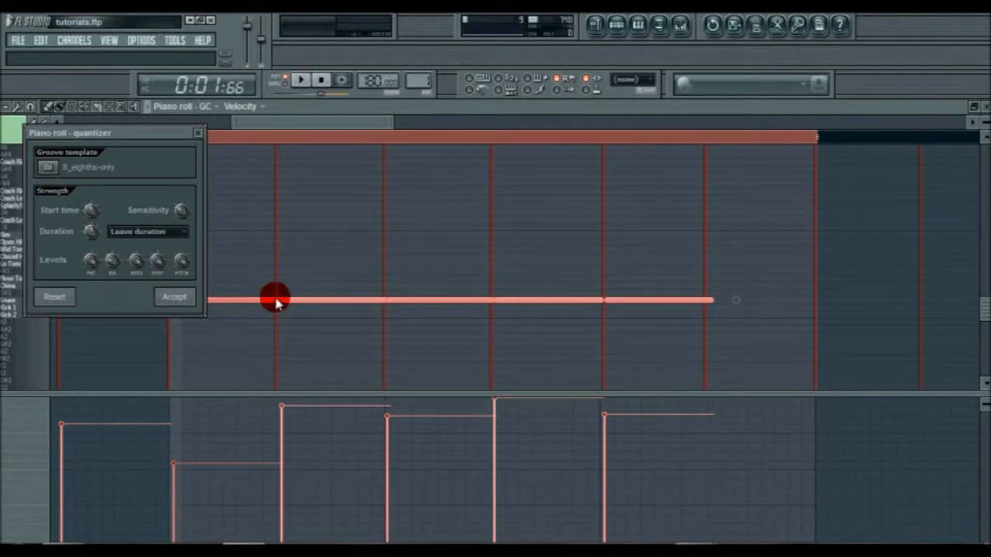
{"action": "left_click", "coordinate": [193, 133]}
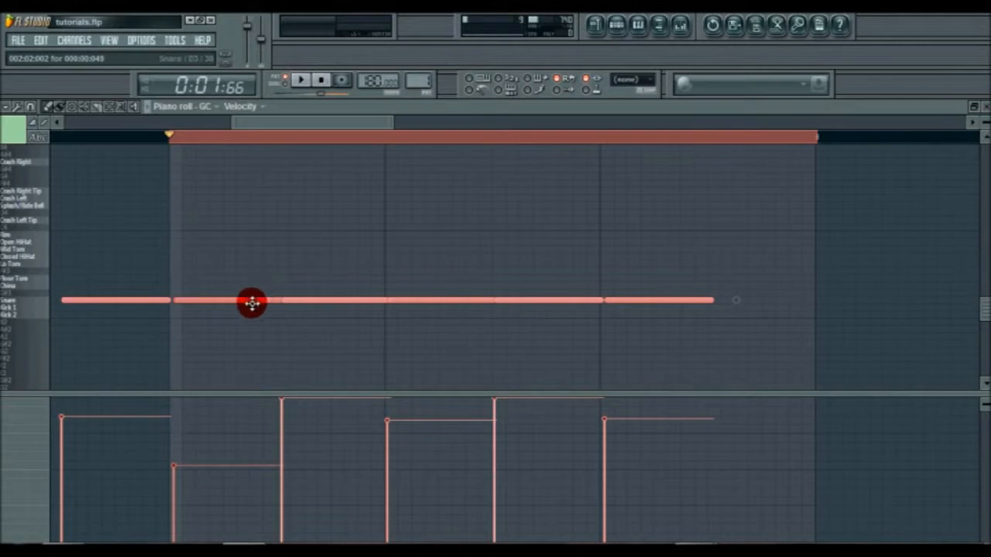
Deselect the snare fill, shorten its first three notes, and move the second and third directly behind the note before them.
{"action": "scroll", "coordinate": [270, 142], "scroll_direction": "down", "scroll_amount": 3}
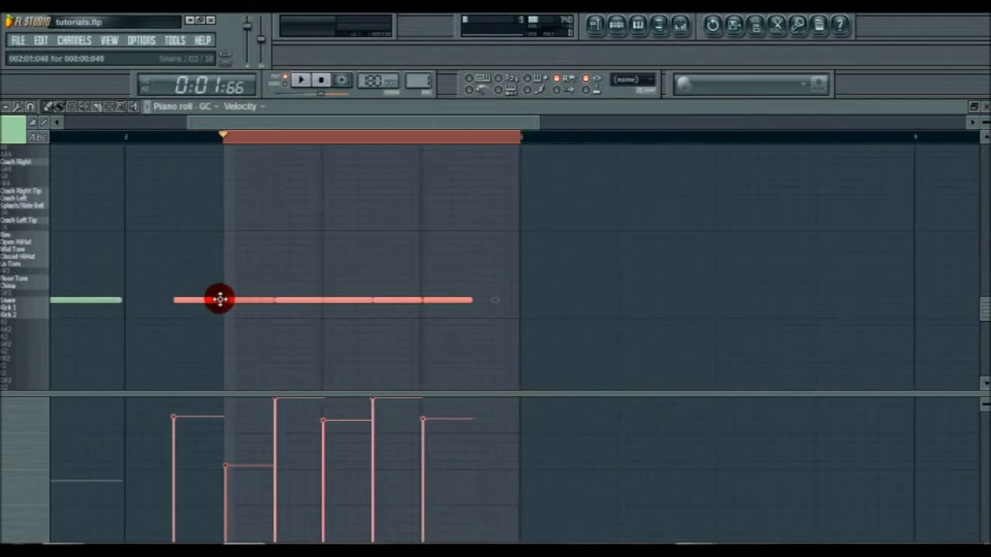
{"action": "left_click", "coordinate": [139, 137]}
{"action": "left_click_drag", "start_coordinate": [212, 302], "coordinate": [196, 302]}
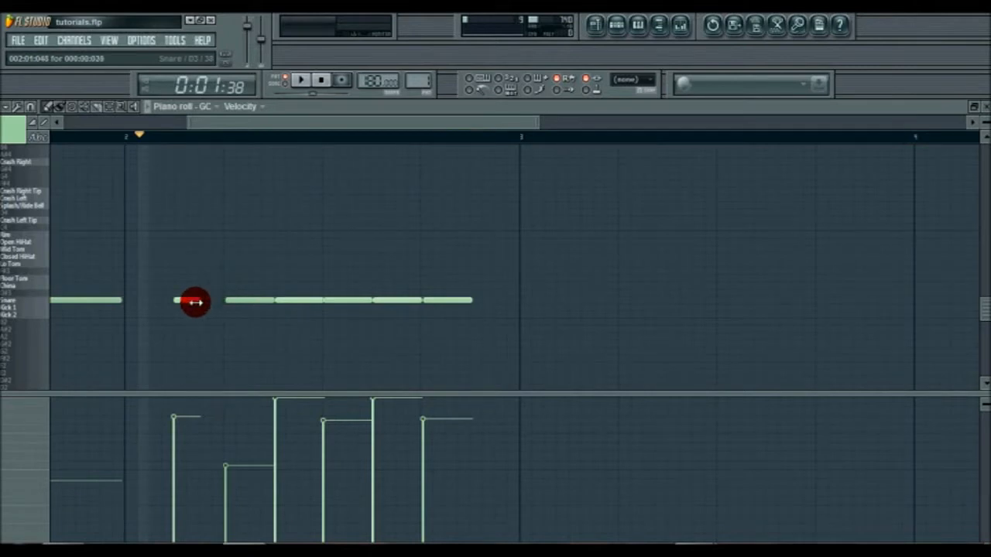
{"action": "left_click_drag", "start_coordinate": [269, 302], "coordinate": [210, 297]}
{"action": "left_click_drag", "start_coordinate": [287, 301], "coordinate": [255, 300]}
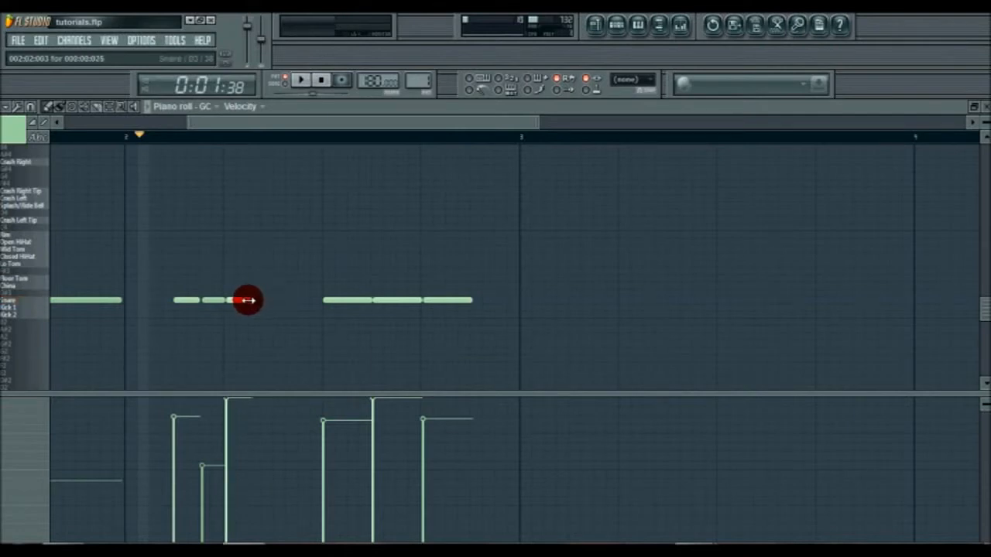
Quantize the snare notes with the 8_eighths-only groove template, adjusting the sensitivity and start time strength, and accept the result.
{"action": "scroll", "coordinate": [212, 132], "scroll_direction": "up", "scroll_amount": 4}
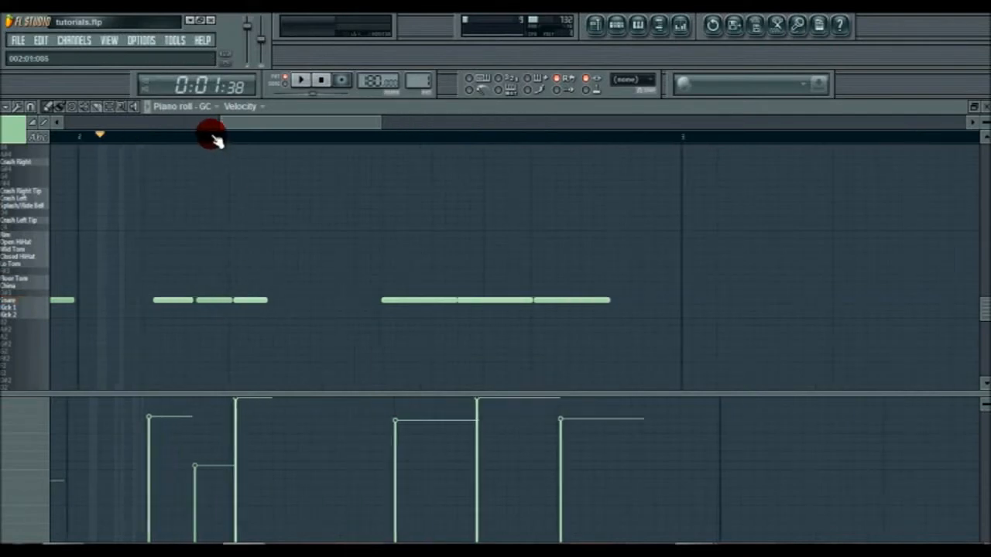
{"action": "left_click_drag", "start_coordinate": [170, 300], "coordinate": [206, 300]}
{"action": "right_click", "coordinate": [209, 307]}
{"action": "left_click", "coordinate": [11, 106]}
{"action": "mouse_move", "coordinate": [35, 149]}
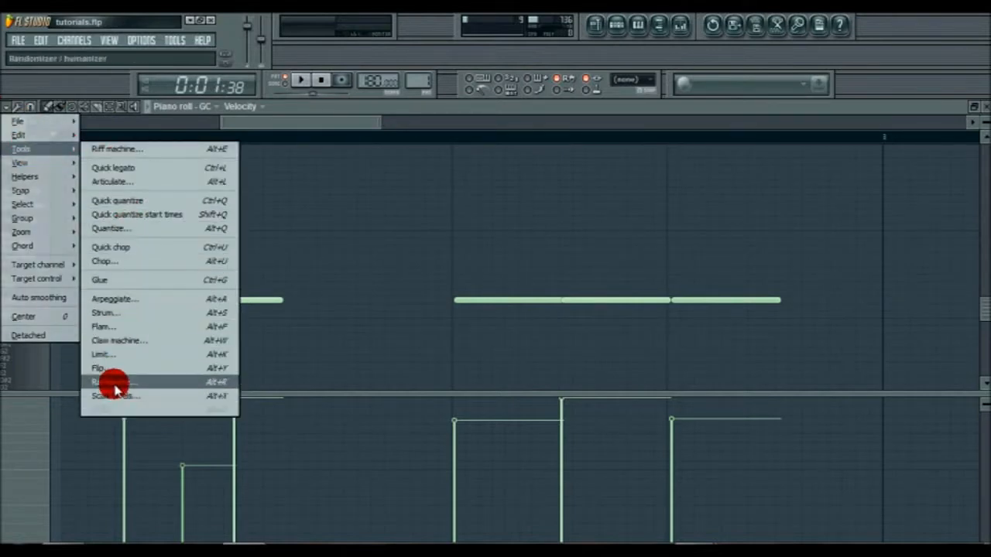
{"action": "left_click", "coordinate": [126, 228]}
{"action": "left_click_drag", "start_coordinate": [137, 132], "coordinate": [501, 145]}
{"action": "mouse_move", "coordinate": [533, 222]}
{"action": "left_mouse_down"}
{"action": "mouse_move", "coordinate": [524, 250]}
{"action": "mouse_move", "coordinate": [524, 133]}
{"action": "mouse_move", "coordinate": [511, 538]}
{"action": "mouse_move", "coordinate": [504, 271]}
{"action": "mouse_move", "coordinate": [475, 396]}
{"action": "mouse_move", "coordinate": [530, 224]}
{"action": "left_mouse_up"}
{"action": "mouse_move", "coordinate": [445, 231]}
{"action": "left_mouse_down"}
{"action": "mouse_move", "coordinate": [442, 177]}
{"action": "mouse_move", "coordinate": [431, 190]}
{"action": "mouse_move", "coordinate": [420, 137]}
{"action": "mouse_move", "coordinate": [435, 165]}
{"action": "mouse_move", "coordinate": [404, 106]}
{"action": "mouse_move", "coordinate": [393, 328]}
{"action": "mouse_move", "coordinate": [405, 147]}
{"action": "mouse_move", "coordinate": [403, 222]}
{"action": "mouse_move", "coordinate": [442, 221]}
{"action": "left_mouse_up"}
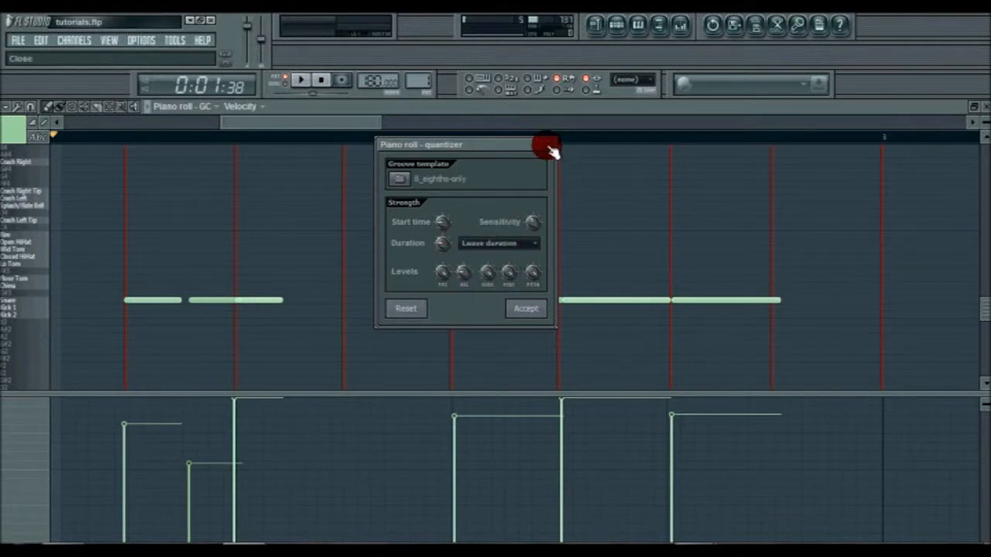
{"action": "left_click", "coordinate": [517, 309]}
Bring up the step sequencer and import Hollow Mind.mid from the Songs folder in Windows Explorer onto the GC channel.
{"action": "scroll", "coordinate": [383, 138], "scroll_direction": "down", "scroll_amount": 6}
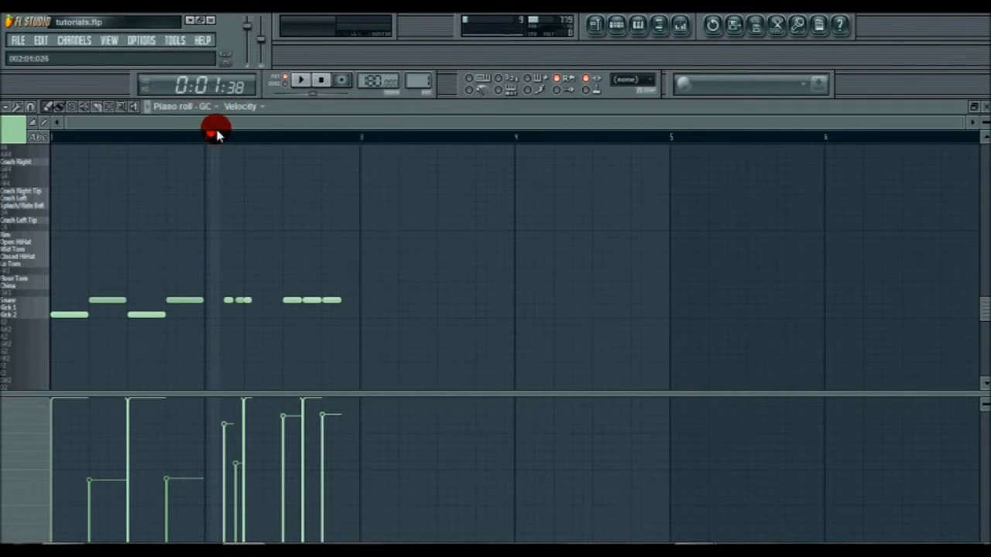
{"action": "left_click", "coordinate": [113, 44]}
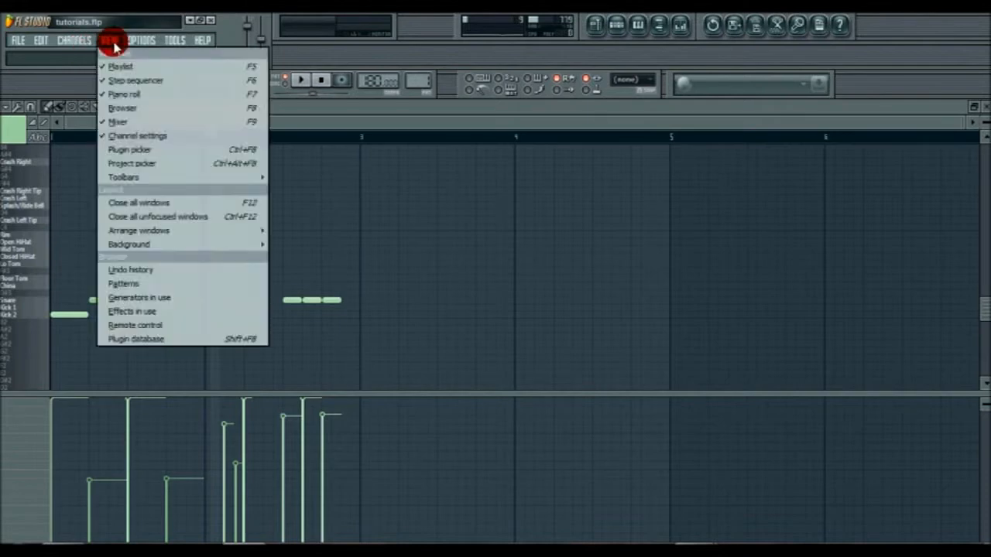
{"action": "left_click", "coordinate": [122, 80]}
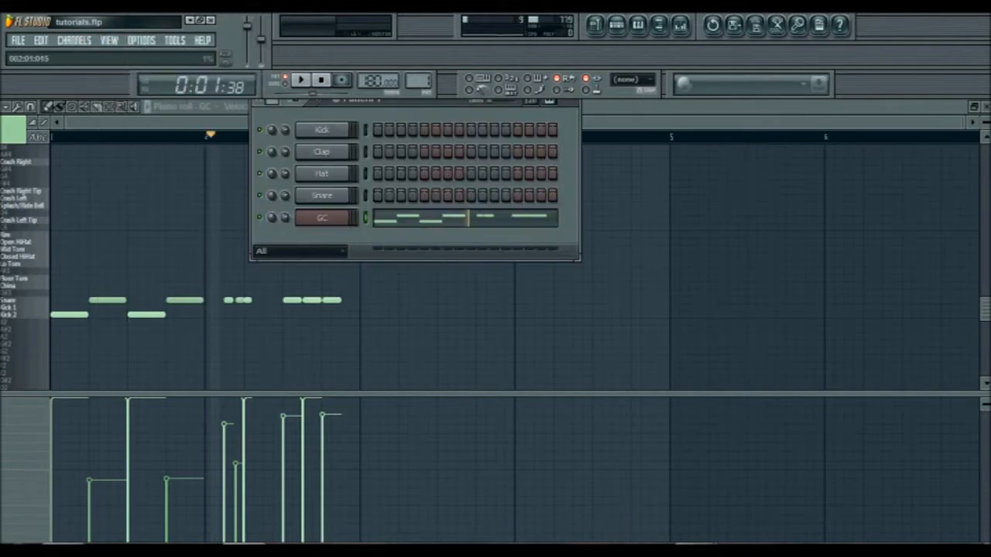
{"action": "left_click", "coordinate": [108, 549]}
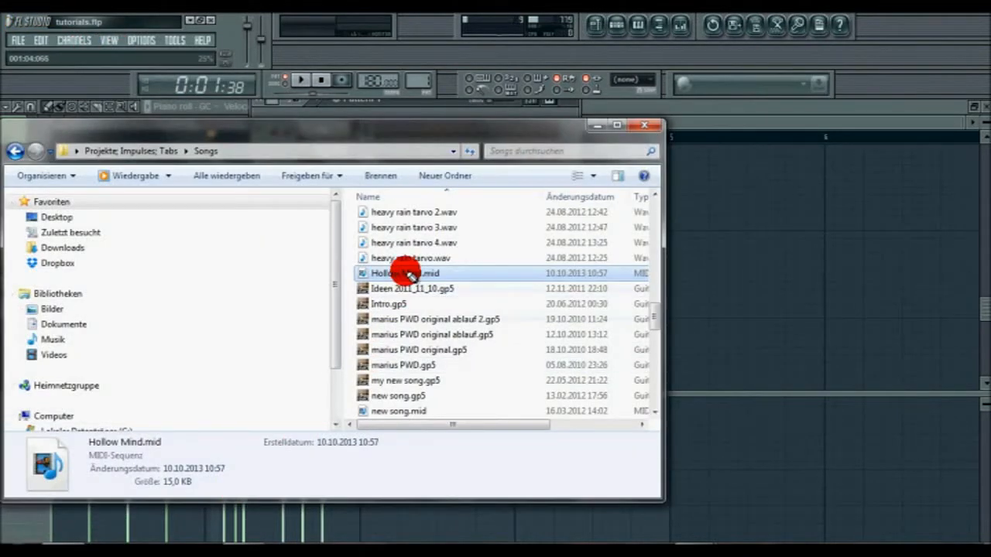
{"action": "left_click_drag", "start_coordinate": [409, 275], "coordinate": [322, 215]}
Open the GC channel's piano roll and look over the imported song's drum notes and velocities along the timeline.
{"action": "left_click", "coordinate": [445, 221]}
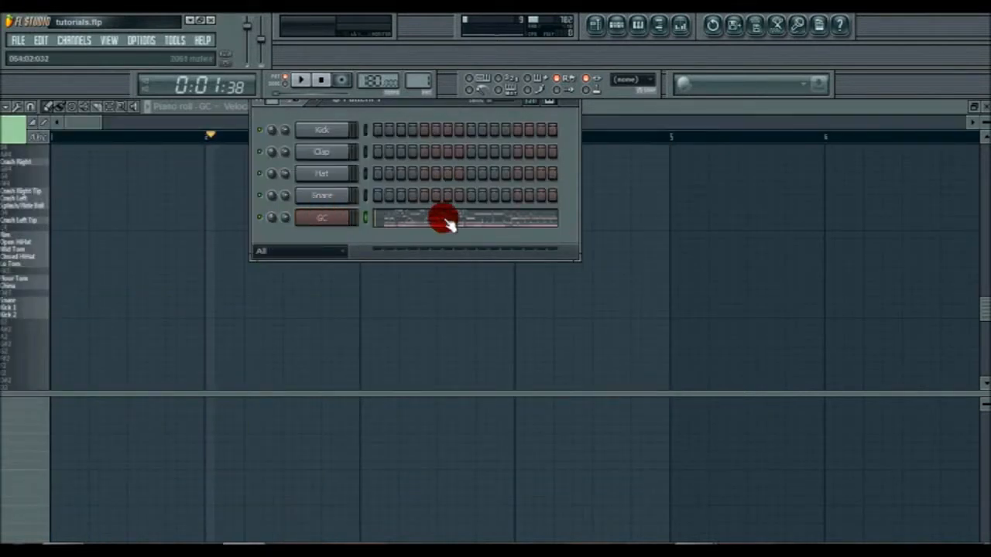
{"action": "left_click", "coordinate": [446, 221]}
{"action": "left_click", "coordinate": [447, 221]}
{"action": "scroll", "coordinate": [434, 140], "scroll_direction": "down", "scroll_amount": 5}
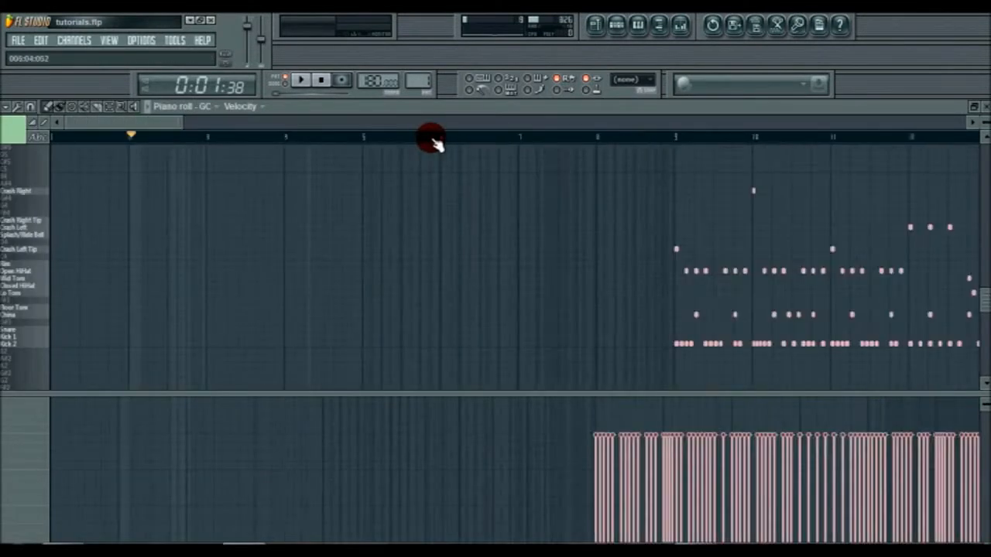
{"action": "scroll", "coordinate": [434, 139], "scroll_direction": "down", "scroll_amount": 8}
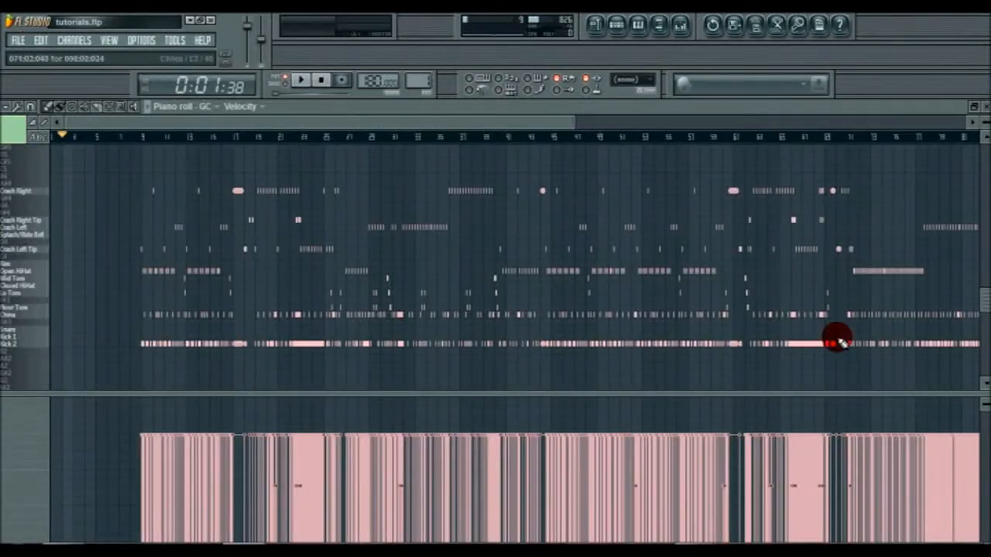
{"action": "scroll", "coordinate": [358, 139], "scroll_direction": "down", "scroll_amount": 2}
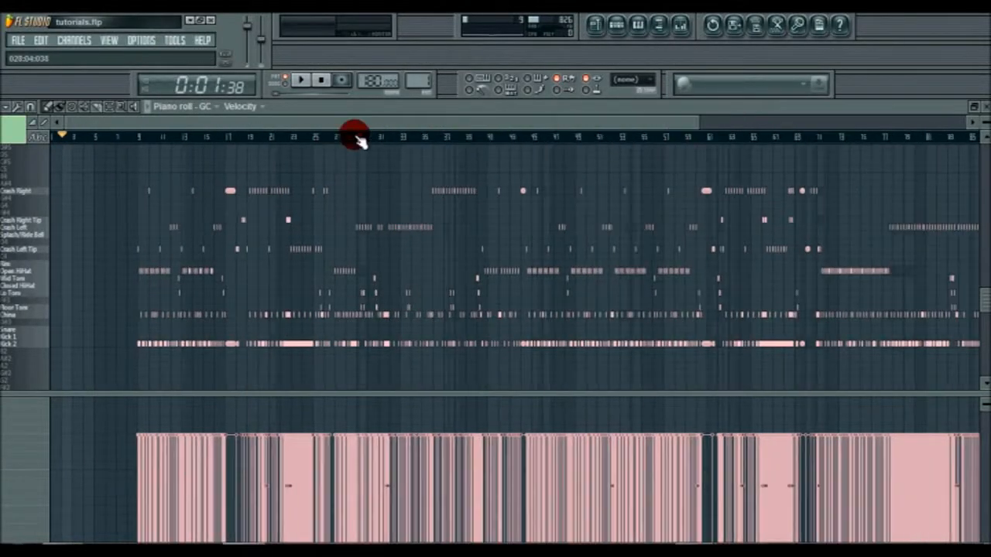
{"action": "scroll", "coordinate": [358, 139], "scroll_direction": "down", "scroll_amount": 2}
{"action": "scroll", "coordinate": [99, 140], "scroll_direction": "up", "scroll_amount": 1}
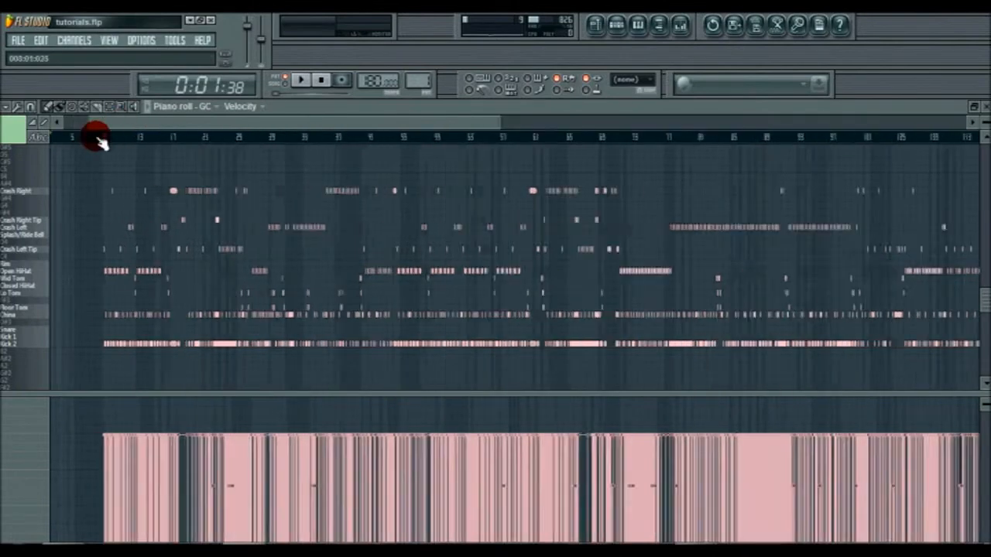
Raise the velocities of the imported notes from bar 9 to about bar 21 to the maximum level.
{"action": "scroll", "coordinate": [99, 139], "scroll_direction": "up", "scroll_amount": 1}
{"action": "scroll", "coordinate": [99, 139], "scroll_direction": "up", "scroll_amount": 2}
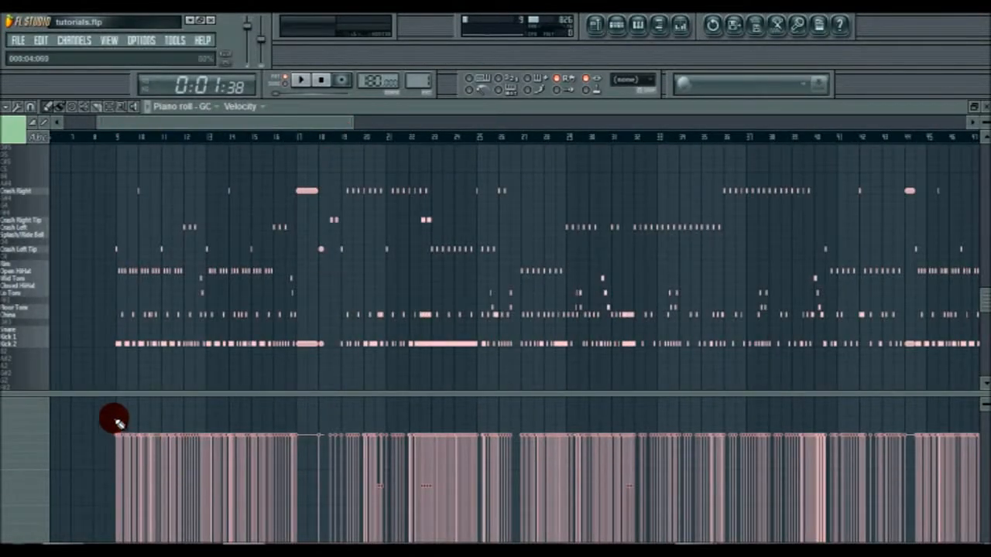
{"action": "mouse_move", "coordinate": [116, 418]}
{"action": "left_mouse_down"}
{"action": "mouse_move", "coordinate": [128, 398]}
{"action": "mouse_move", "coordinate": [402, 387]}
{"action": "left_mouse_up"}
Try randomizing the levels of the imported song's notes and close the randomizer without applying it.
{"action": "left_click", "coordinate": [6, 106]}
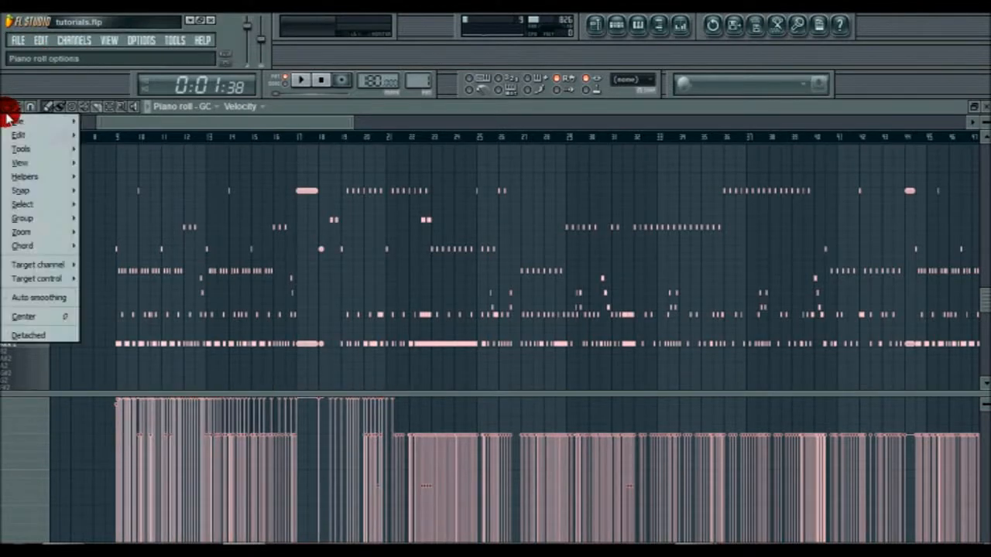
{"action": "mouse_move", "coordinate": [20, 148]}
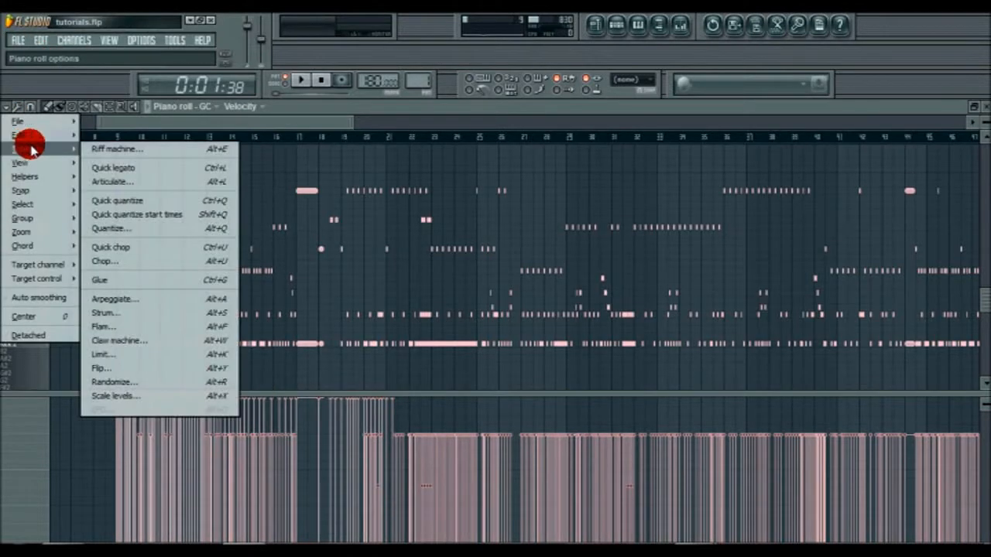
{"action": "left_click", "coordinate": [124, 383]}
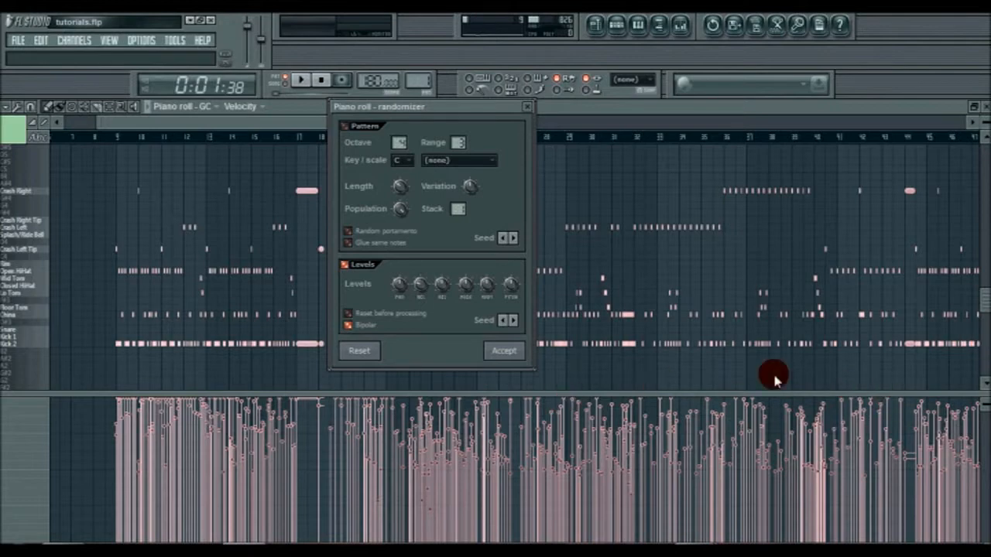
{"action": "left_click", "coordinate": [530, 108]}
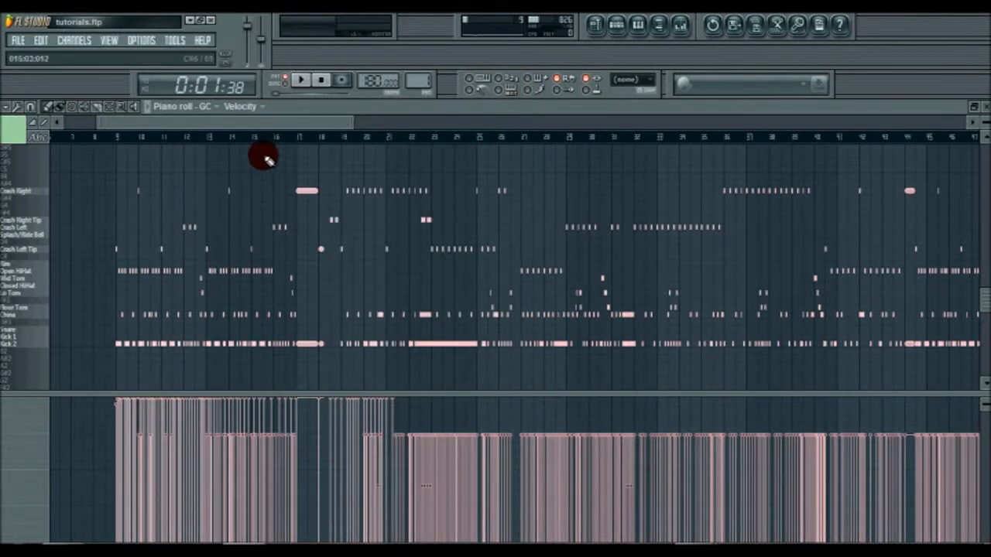
Open the GC channel's FPC from the step sequencer and check its Closed HiHat and Open HiHat pads.
{"action": "scroll", "coordinate": [278, 139], "scroll_direction": "down", "scroll_amount": 2}
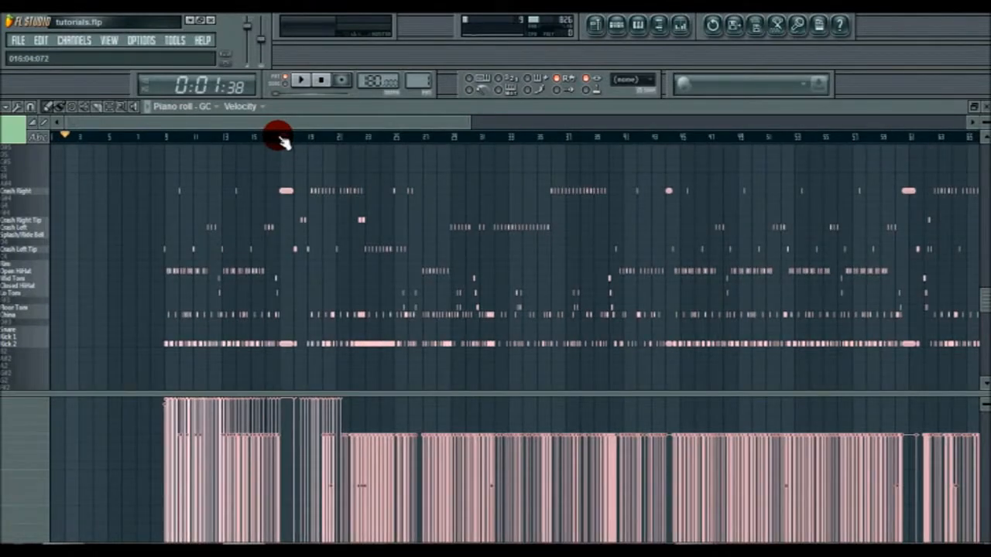
{"action": "scroll", "coordinate": [280, 139], "scroll_direction": "down", "scroll_amount": 3}
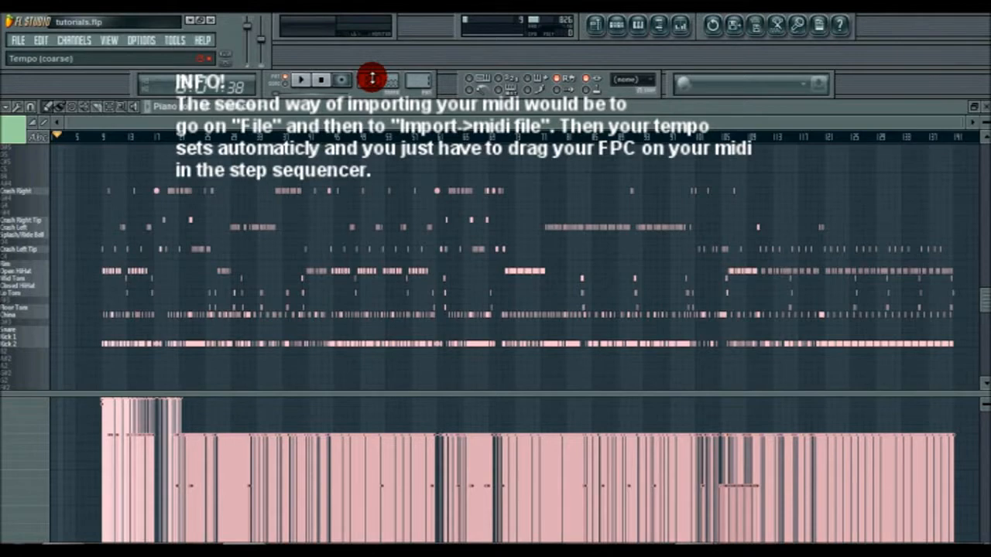
{"action": "scroll", "coordinate": [81, 135], "scroll_direction": "up", "scroll_amount": 4}
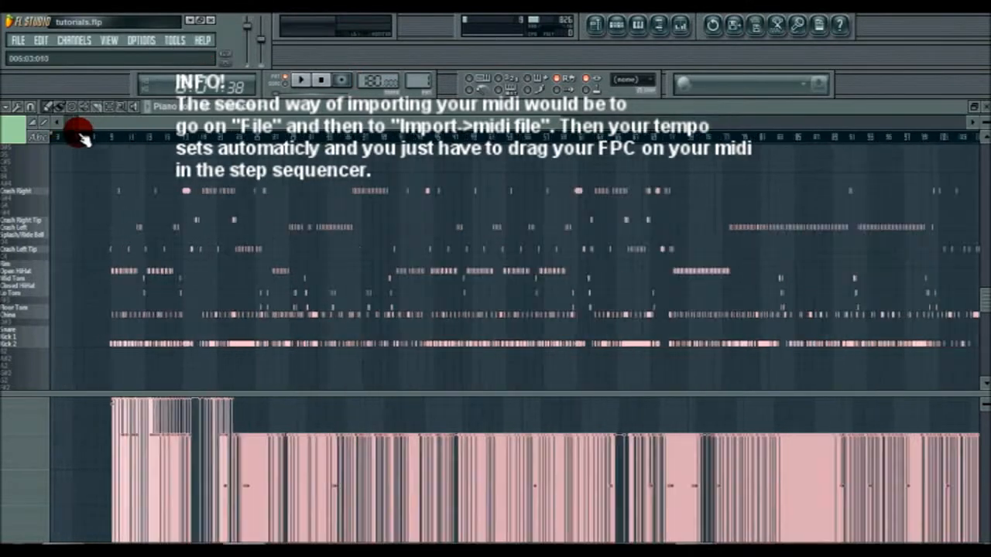
{"action": "left_click", "coordinate": [109, 39]}
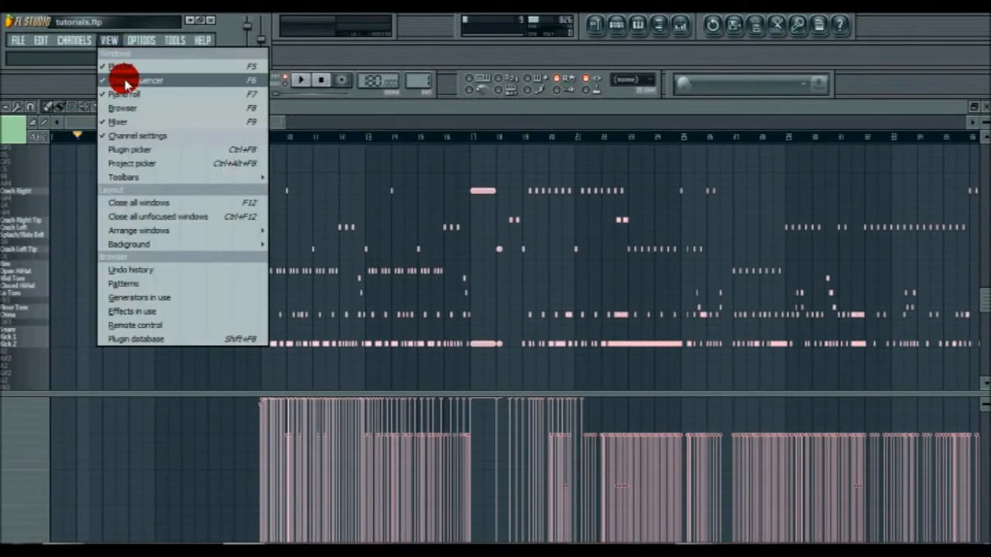
{"action": "left_click", "coordinate": [124, 83]}
{"action": "left_click", "coordinate": [325, 219]}
{"action": "left_click", "coordinate": [338, 365]}
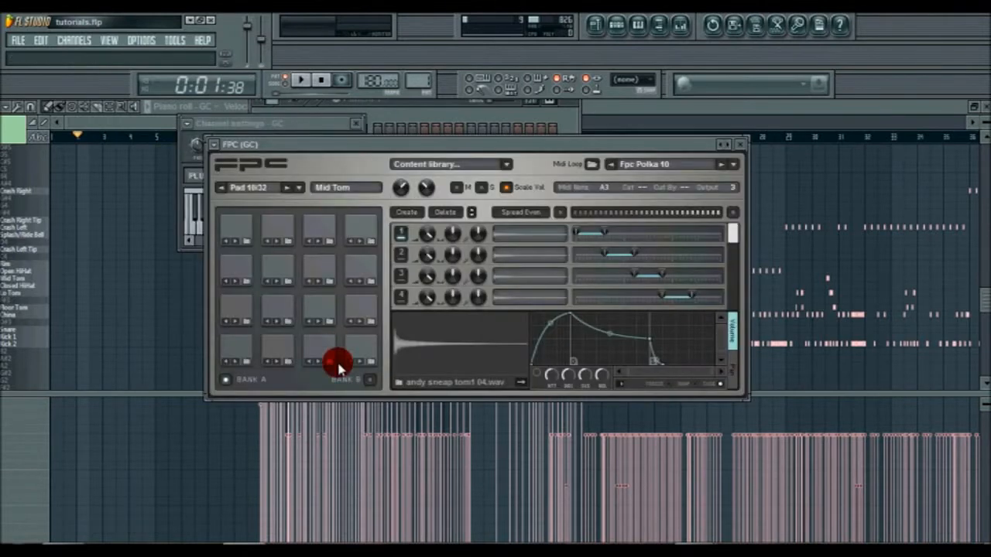
{"action": "left_click", "coordinate": [325, 314]}
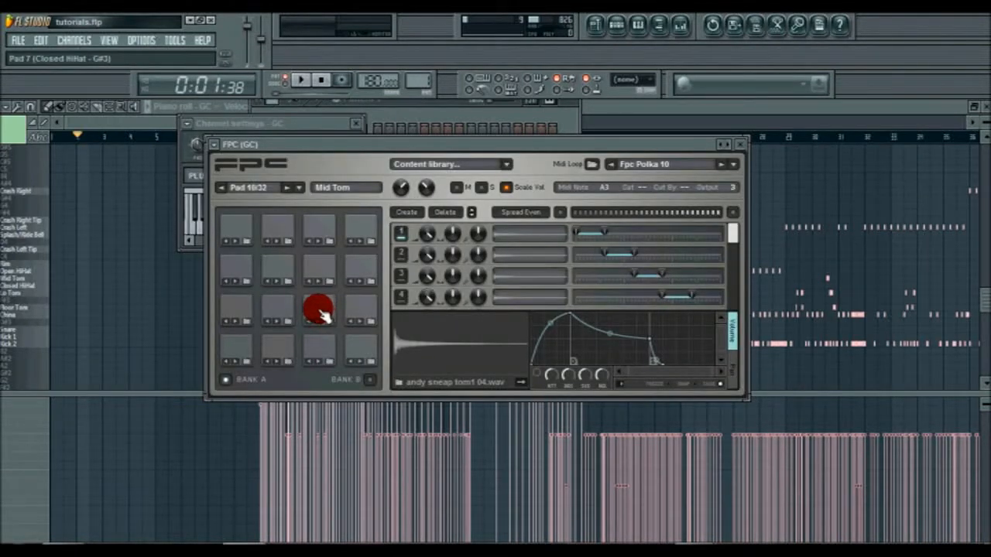
{"action": "left_click", "coordinate": [321, 313]}
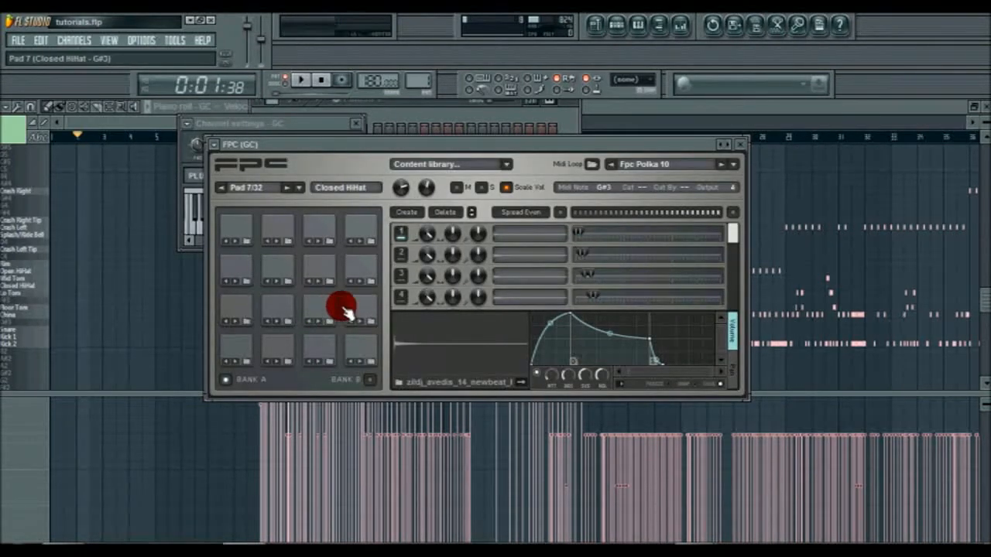
{"action": "left_click", "coordinate": [367, 313]}
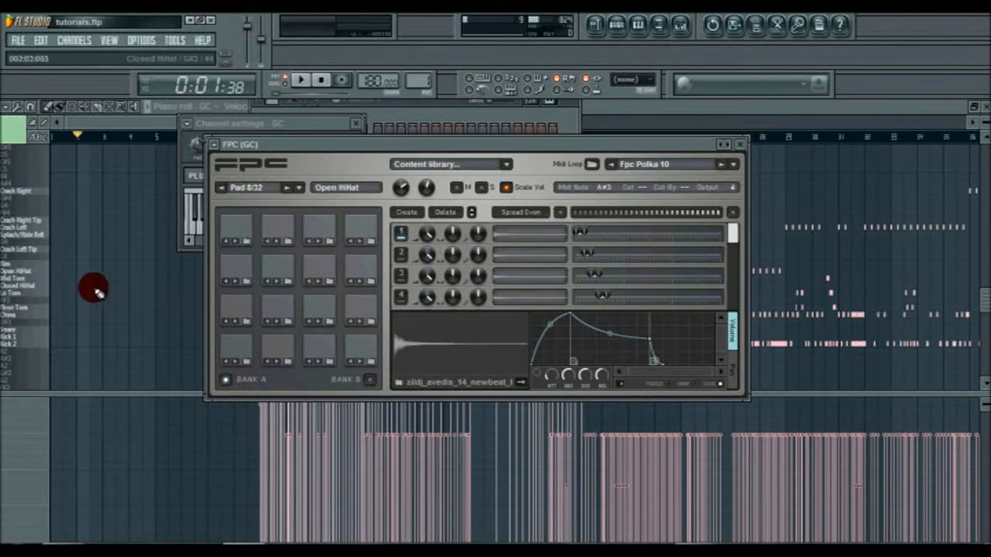
Add an Open HiHat note in the empty first bar, lengthen it to 000:01:022, and place it at the pattern's start.
{"action": "left_click", "coordinate": [66, 273]}
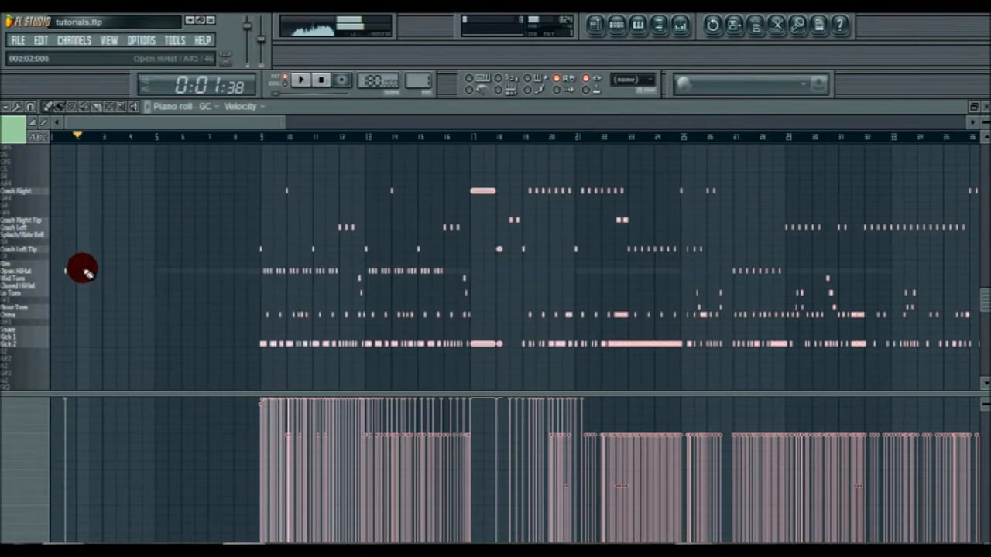
{"action": "scroll", "coordinate": [65, 135], "scroll_direction": "up", "scroll_amount": 4}
{"action": "left_click_drag", "start_coordinate": [78, 126], "coordinate": [70, 125]}
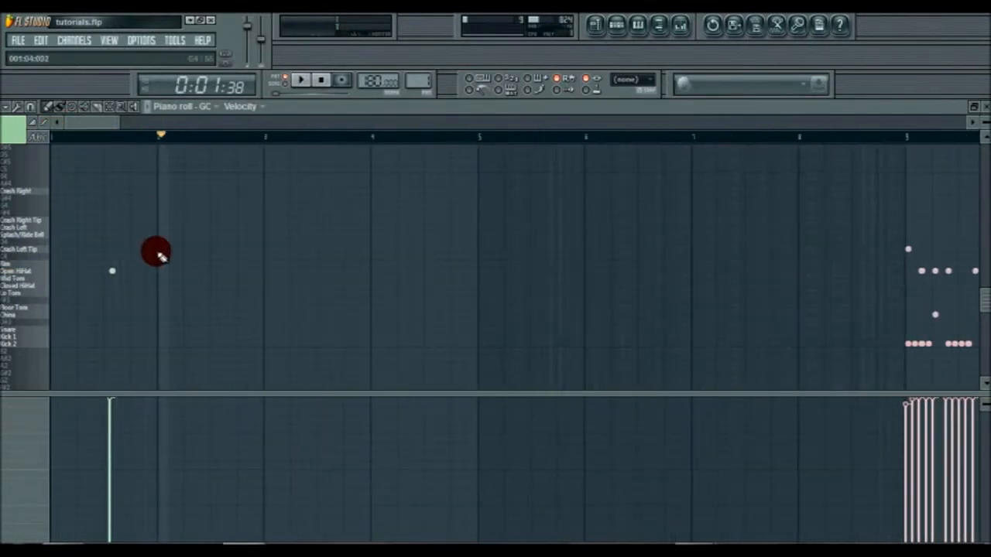
{"action": "left_click_drag", "start_coordinate": [128, 270], "coordinate": [60, 271]}
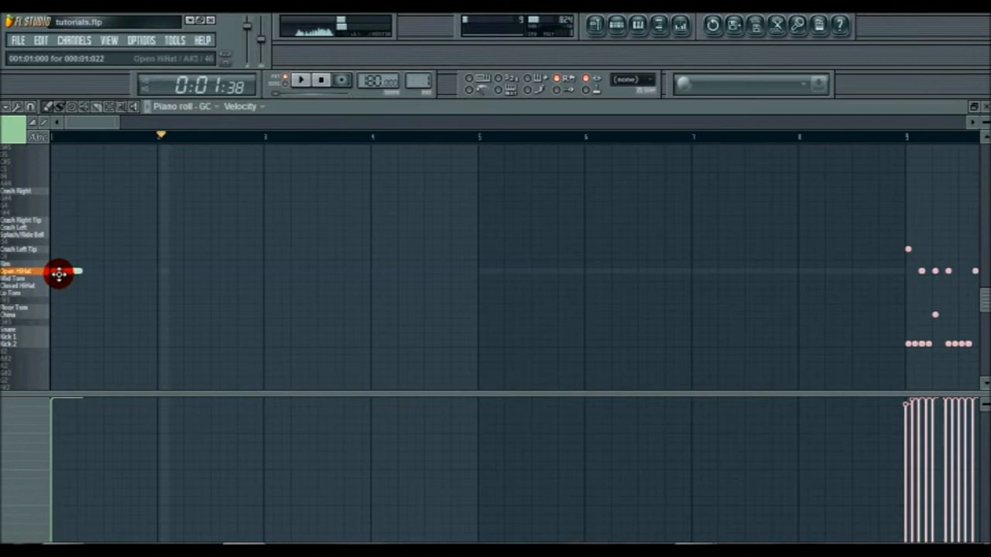
Add a Closed HiHat note in bar 1, then an Open and a Closed HiHat note in bar 2, and play them back.
{"action": "left_click", "coordinate": [112, 286]}
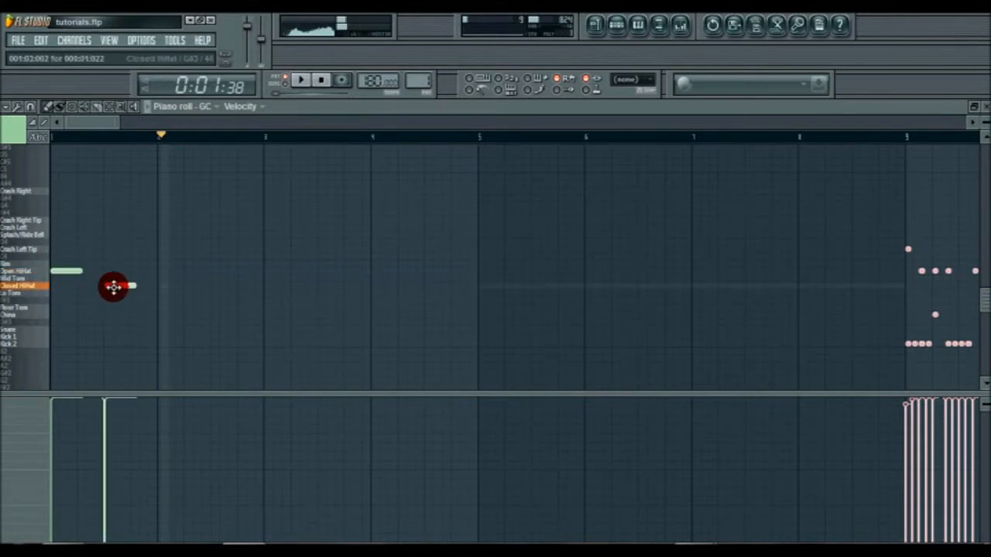
{"action": "left_click", "coordinate": [182, 266]}
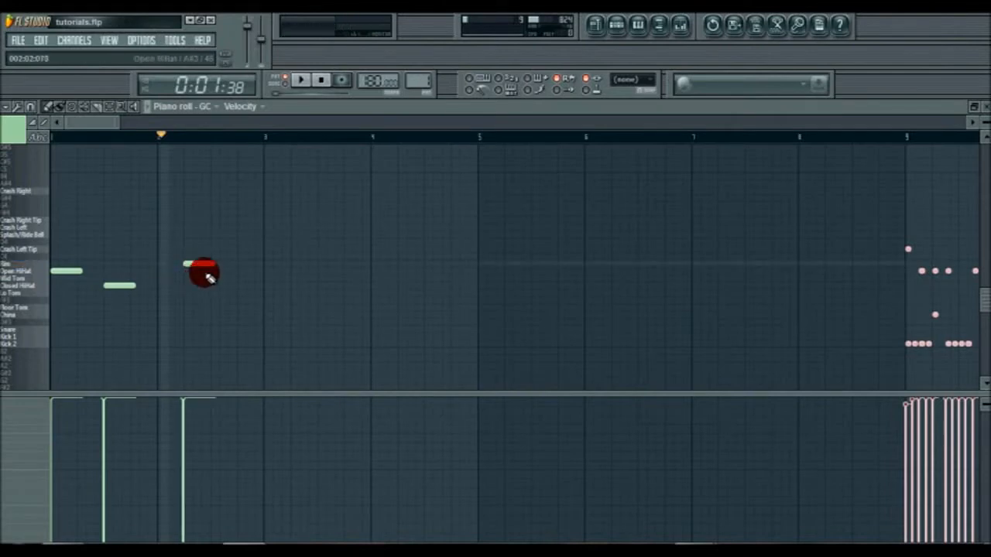
{"action": "left_click", "coordinate": [237, 285]}
{"action": "left_click", "coordinate": [321, 82]}
{"action": "left_click", "coordinate": [304, 81]}
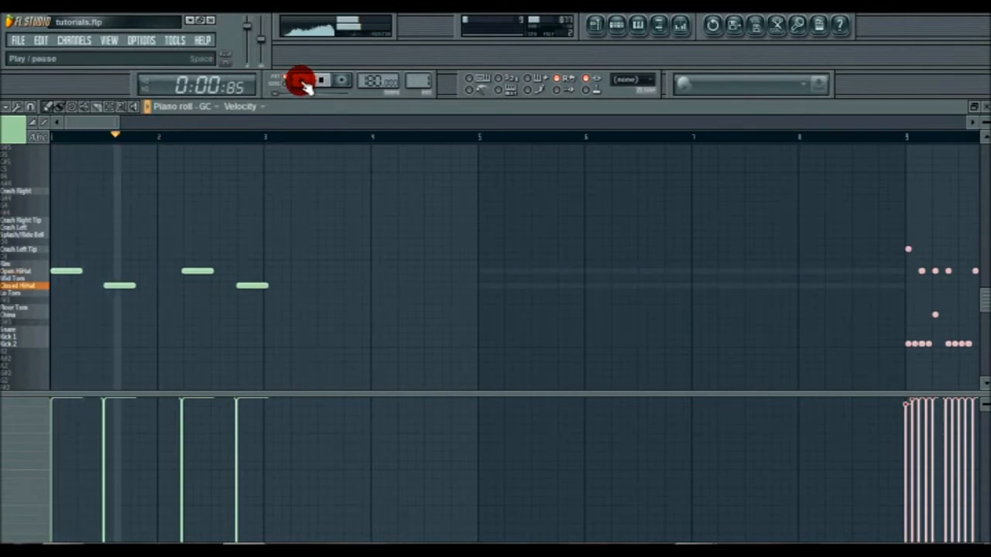
{"action": "left_click", "coordinate": [321, 82]}
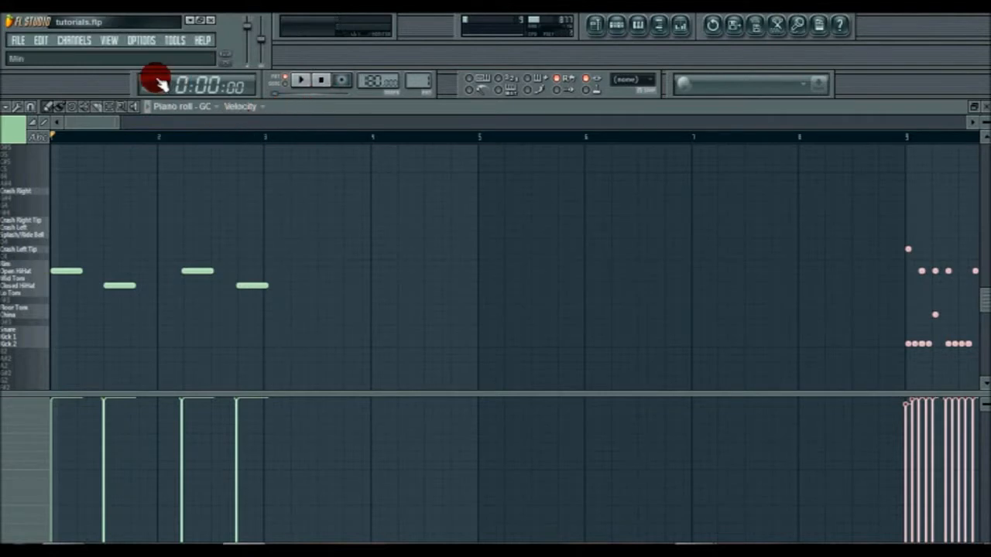
Compare the Open HiHat and Closed HiHat pads in the GC channel's FPC and play back the hi-hat pattern.
{"action": "left_click", "coordinate": [112, 42]}
{"action": "left_click", "coordinate": [127, 79]}
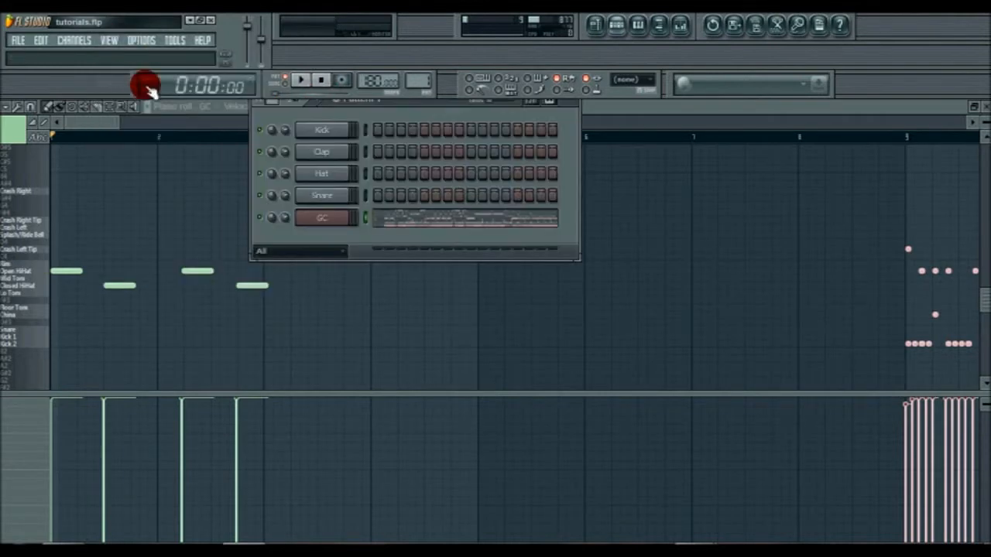
{"action": "left_click", "coordinate": [317, 216]}
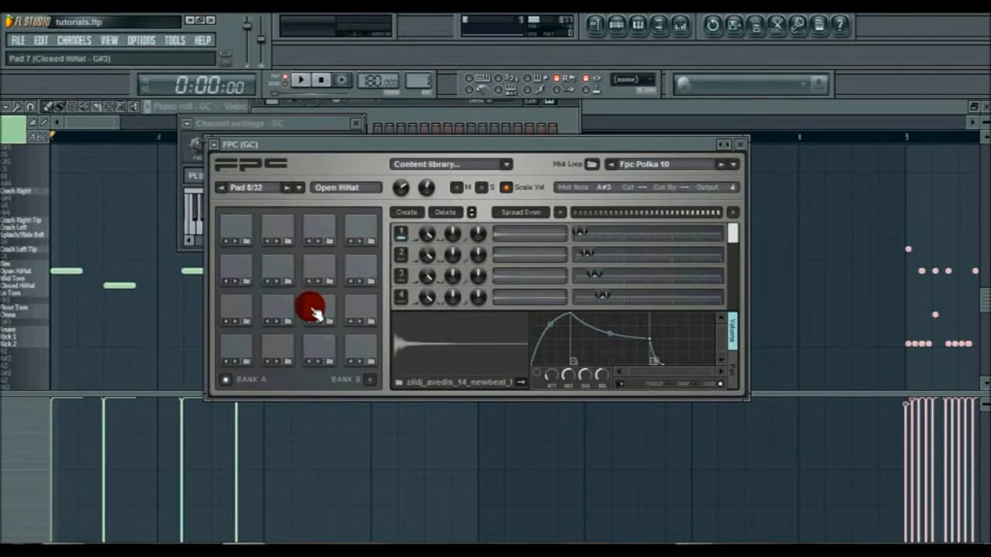
{"action": "left_click", "coordinate": [357, 304]}
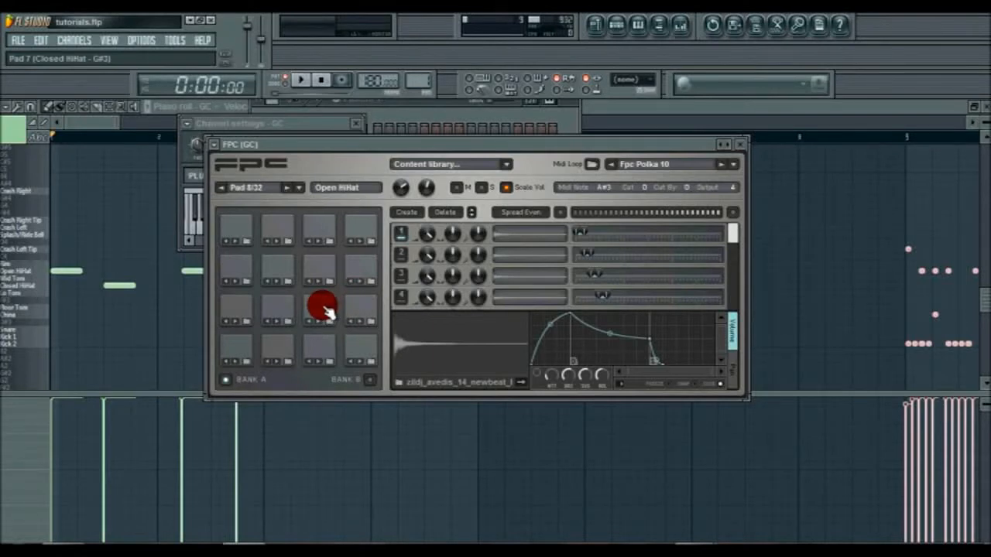
{"action": "left_click", "coordinate": [325, 309]}
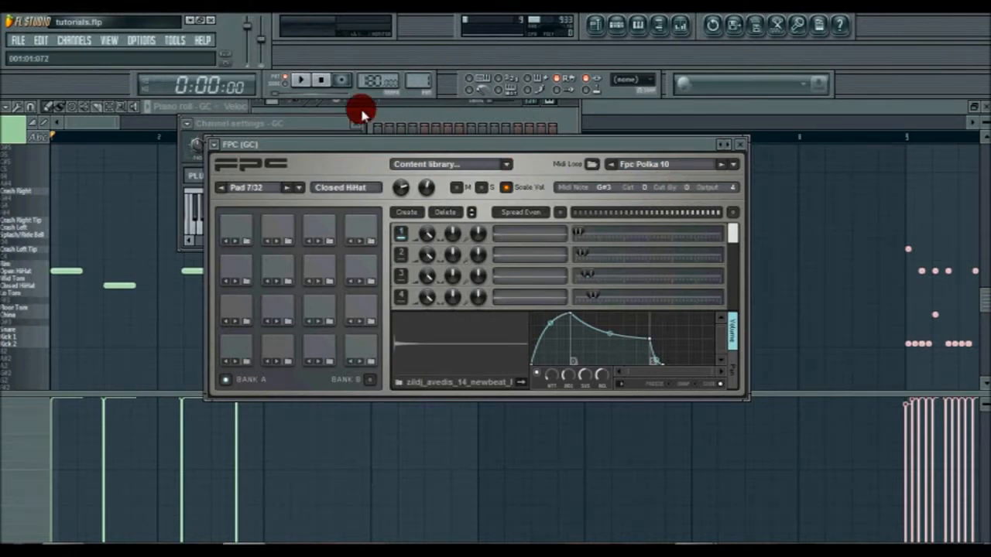
{"action": "left_click", "coordinate": [298, 81]}
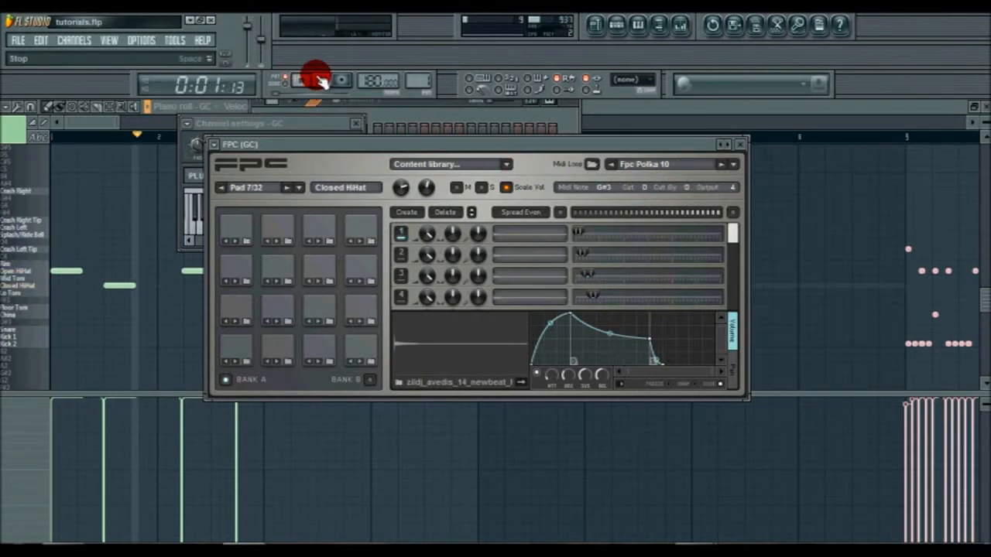
{"action": "left_click", "coordinate": [322, 79]}
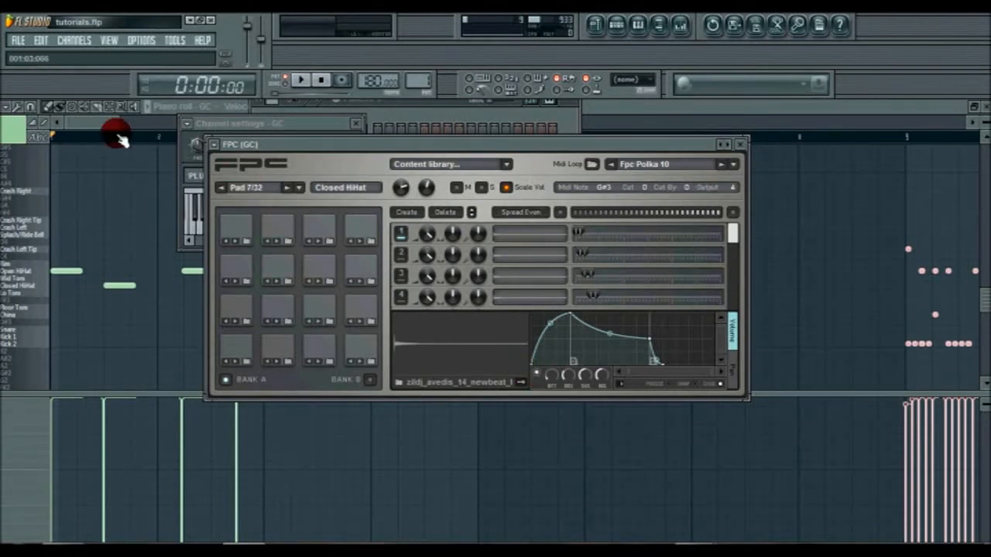
Reopen the GC channel's FPC from the step sequencer and switch off the Closed HiHat pad's volume envelope.
{"action": "left_click", "coordinate": [97, 127]}
{"action": "left_click", "coordinate": [107, 40]}
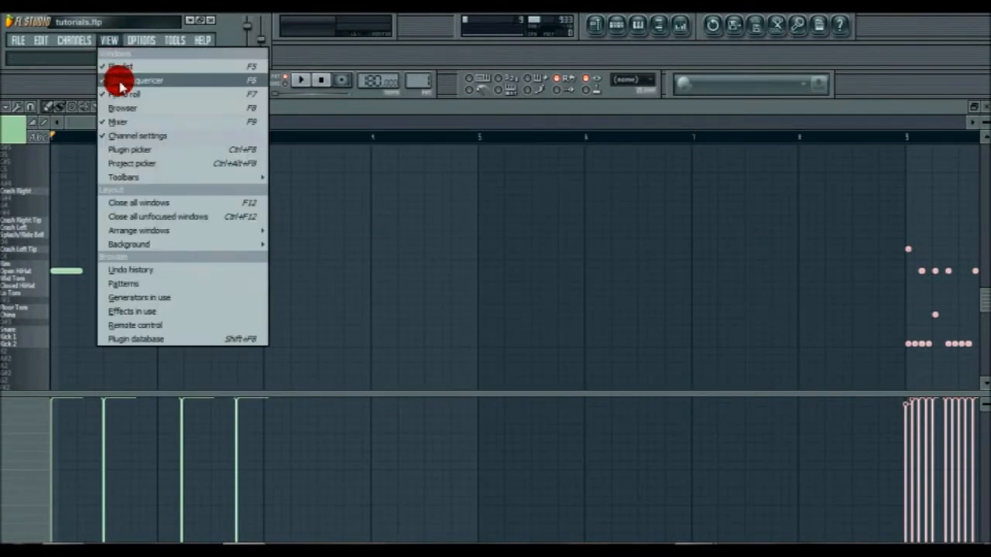
{"action": "left_click", "coordinate": [116, 80]}
{"action": "left_click", "coordinate": [304, 201]}
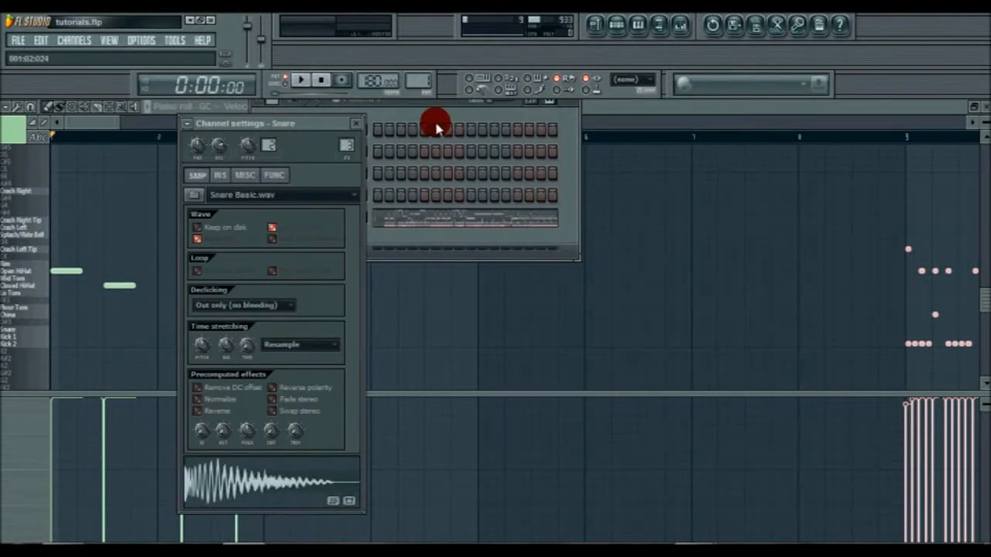
{"action": "left_click", "coordinate": [431, 105]}
{"action": "left_click", "coordinate": [344, 218]}
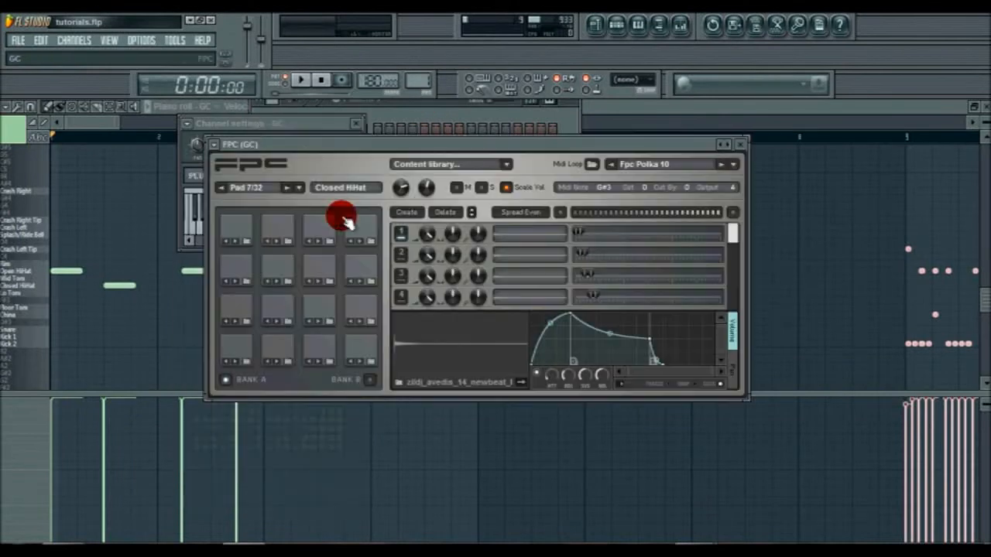
{"action": "left_click", "coordinate": [537, 373]}
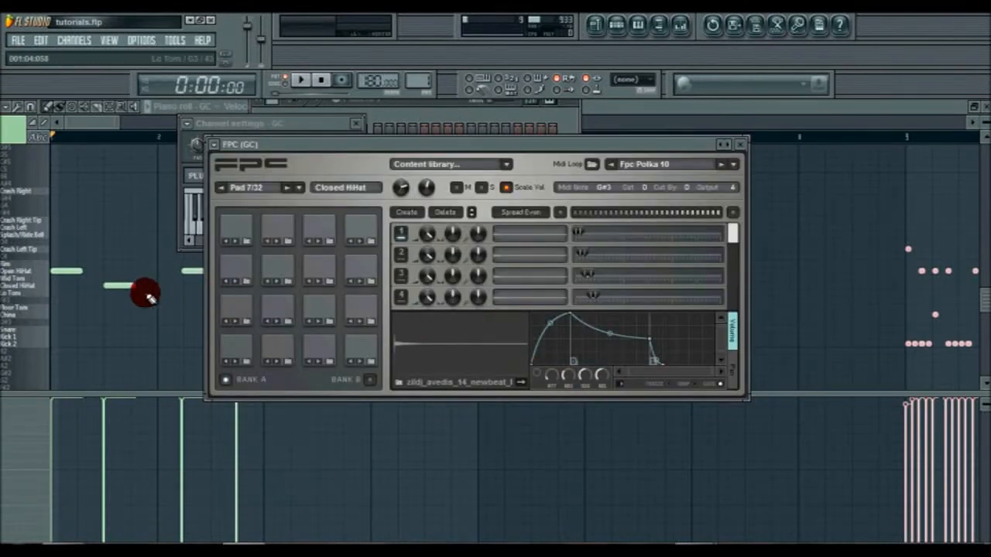
Delete the three hi-hat notes following the first one and lengthen the remaining Open HiHat note to fill bar 1.
{"action": "right_click", "coordinate": [121, 286]}
{"action": "right_click", "coordinate": [198, 271]}
{"action": "right_click", "coordinate": [252, 286]}
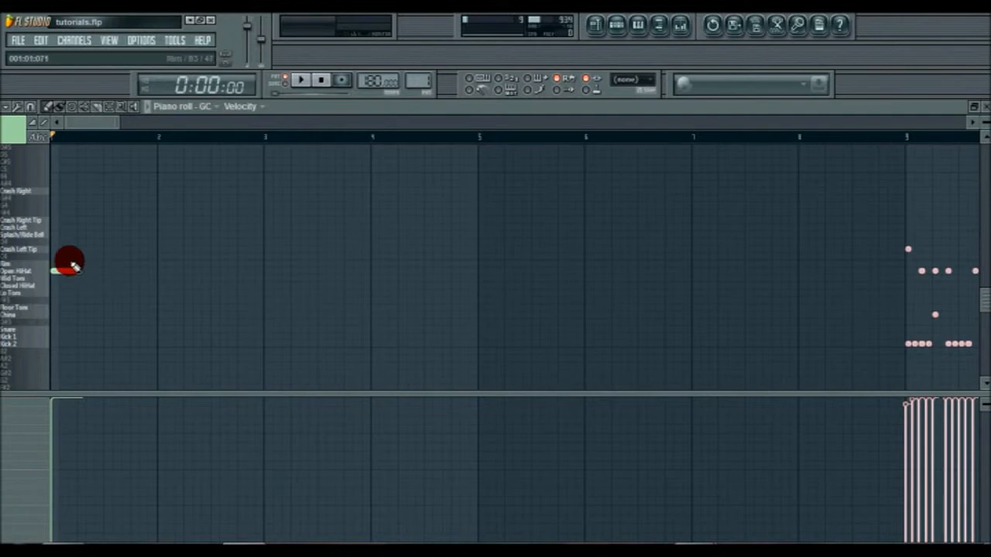
{"action": "left_click_drag", "start_coordinate": [81, 271], "coordinate": [149, 266]}
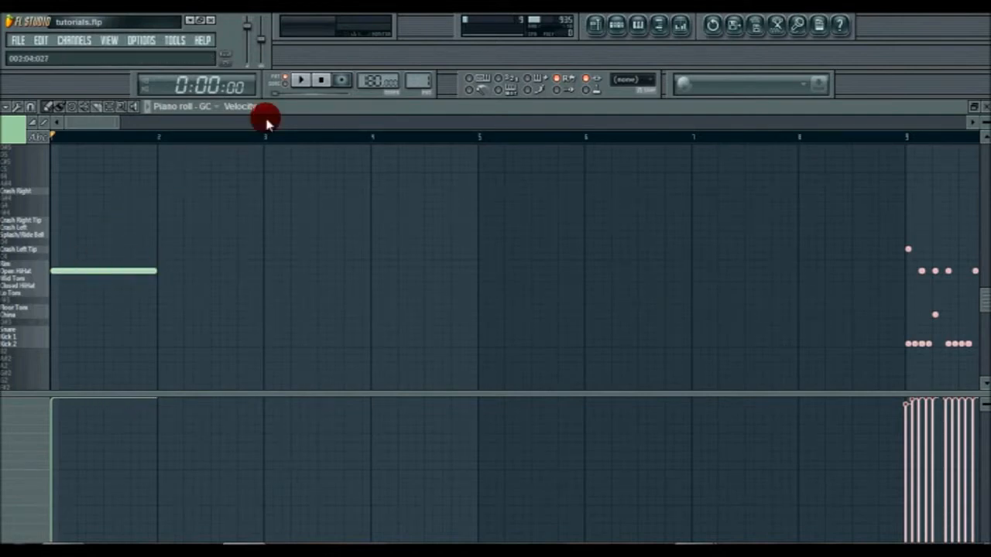
Play back the long Open HiHat note, bring up the GC channel's FPC, and replay the note from the start.
{"action": "left_click", "coordinate": [304, 82]}
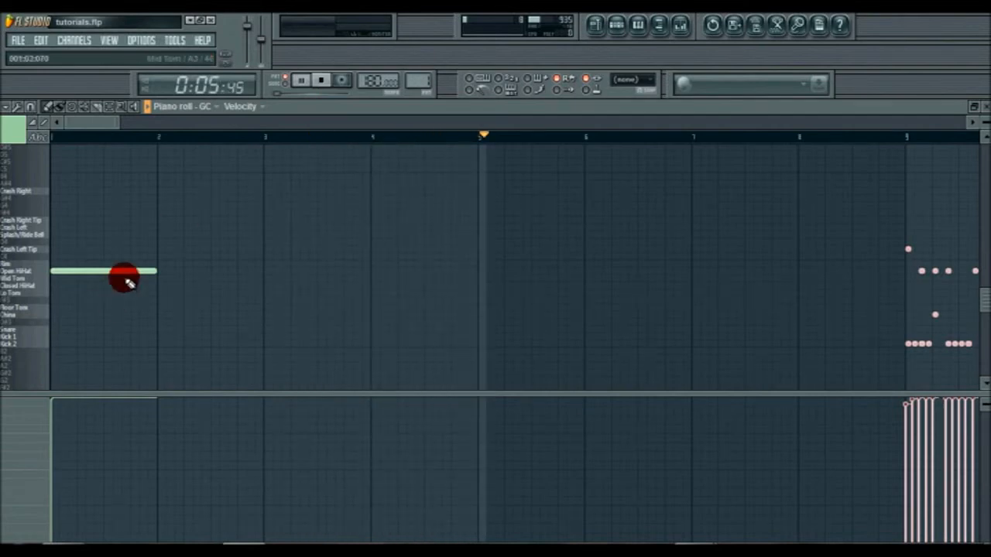
{"action": "left_click", "coordinate": [115, 40]}
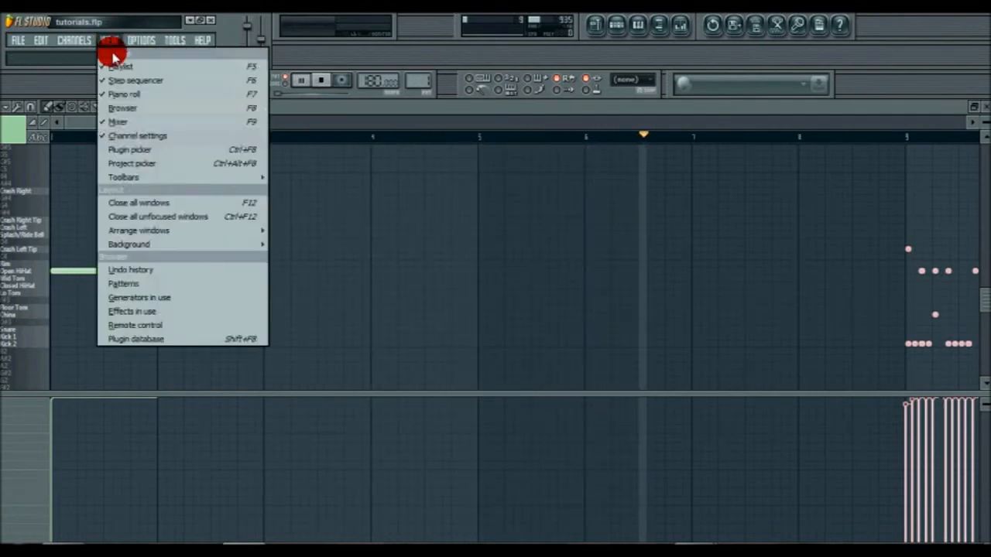
{"action": "left_click", "coordinate": [124, 82]}
{"action": "left_click", "coordinate": [327, 217]}
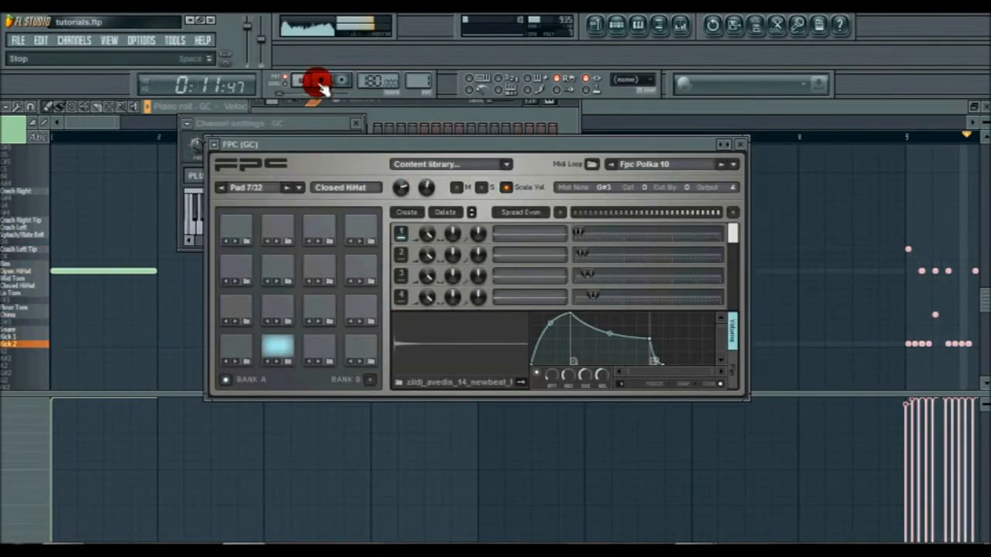
{"action": "left_click", "coordinate": [319, 81]}
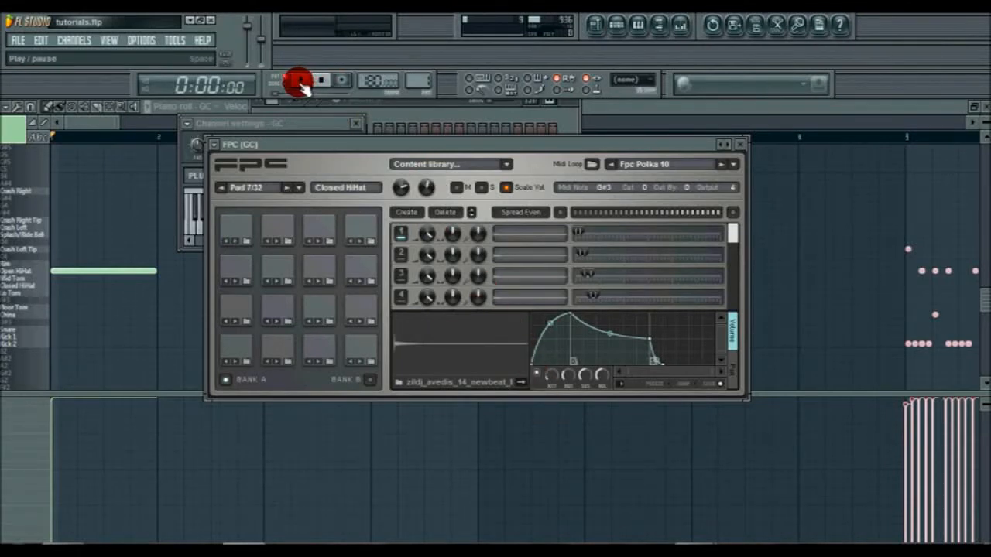
{"action": "left_click", "coordinate": [298, 82]}
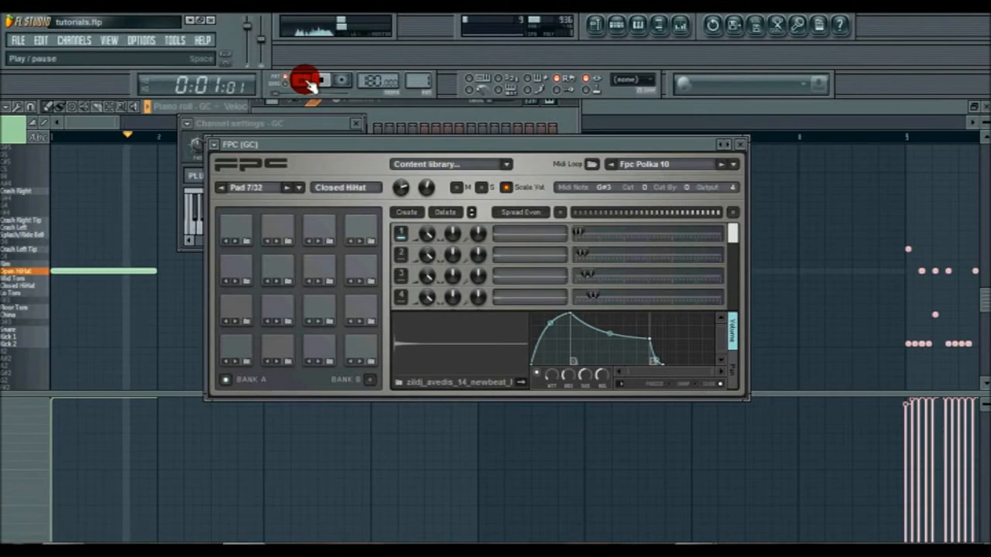
{"action": "left_click", "coordinate": [320, 80]}
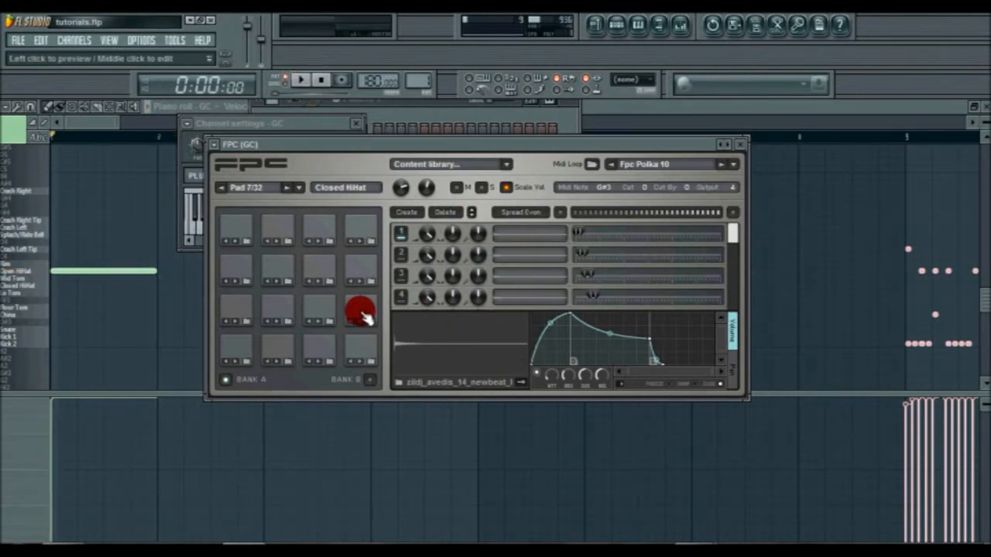
Check the Closed HiHat and Open HiHat pads in the FPC and play the pattern again in the piano roll.
{"action": "left_click", "coordinate": [333, 308]}
{"action": "left_click", "coordinate": [359, 307]}
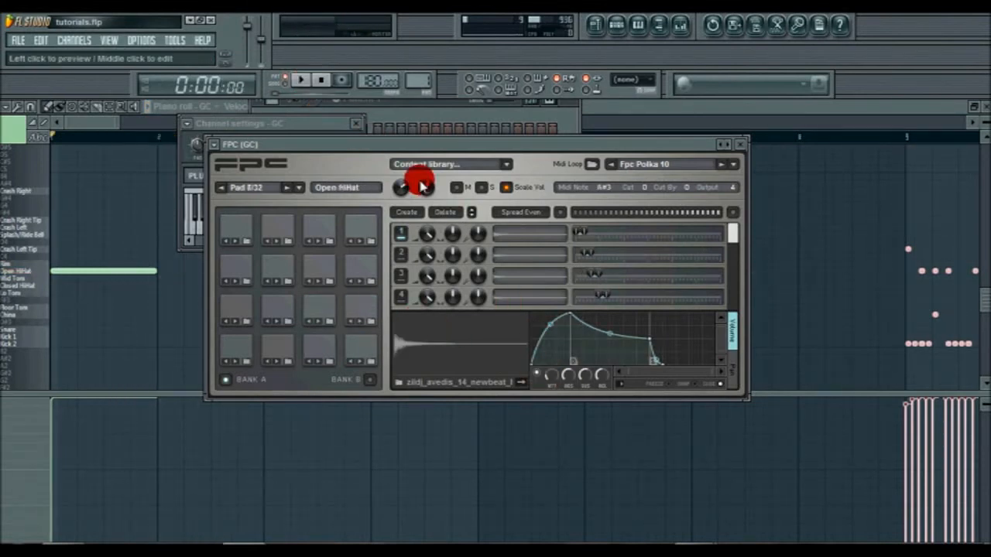
{"action": "left_click", "coordinate": [304, 83]}
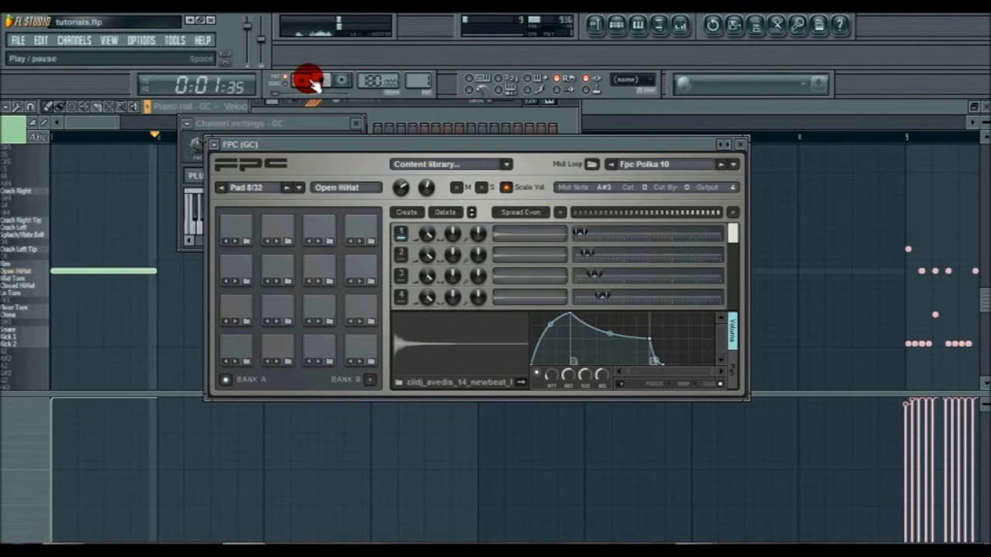
{"action": "left_click", "coordinate": [90, 129]}
{"action": "scroll", "coordinate": [159, 132], "scroll_direction": "down", "scroll_amount": 2}
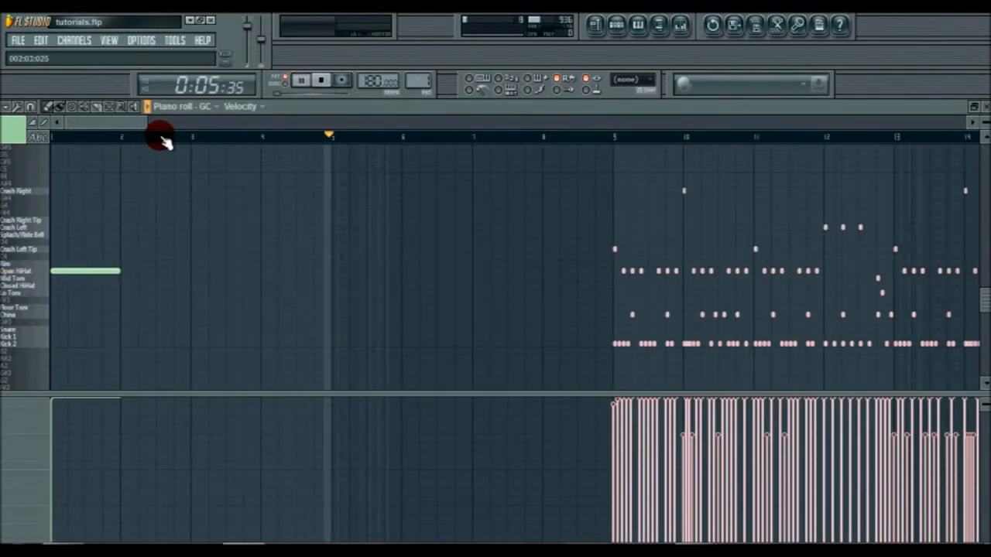
{"action": "scroll", "coordinate": [169, 137], "scroll_direction": "down", "scroll_amount": 5}
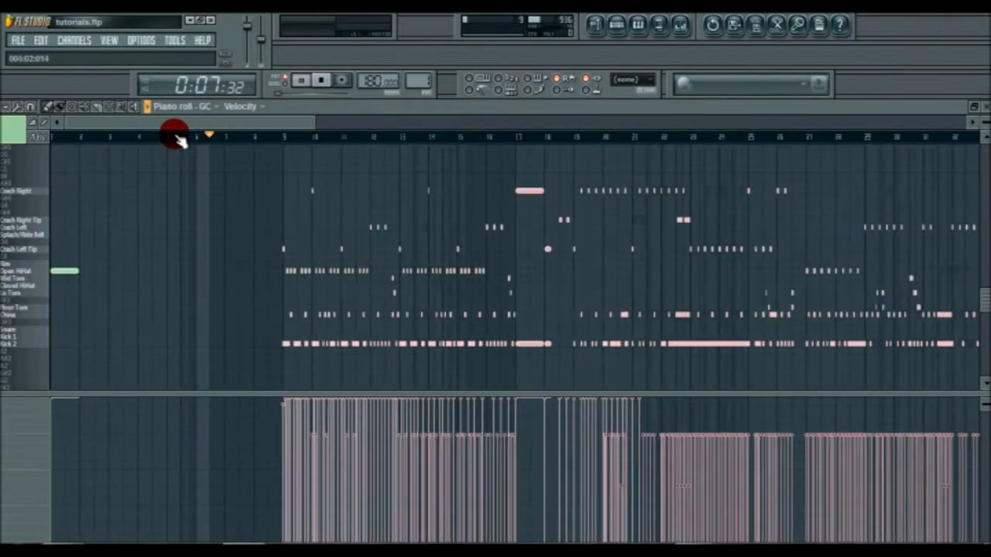
{"action": "left_click", "coordinate": [320, 80]}
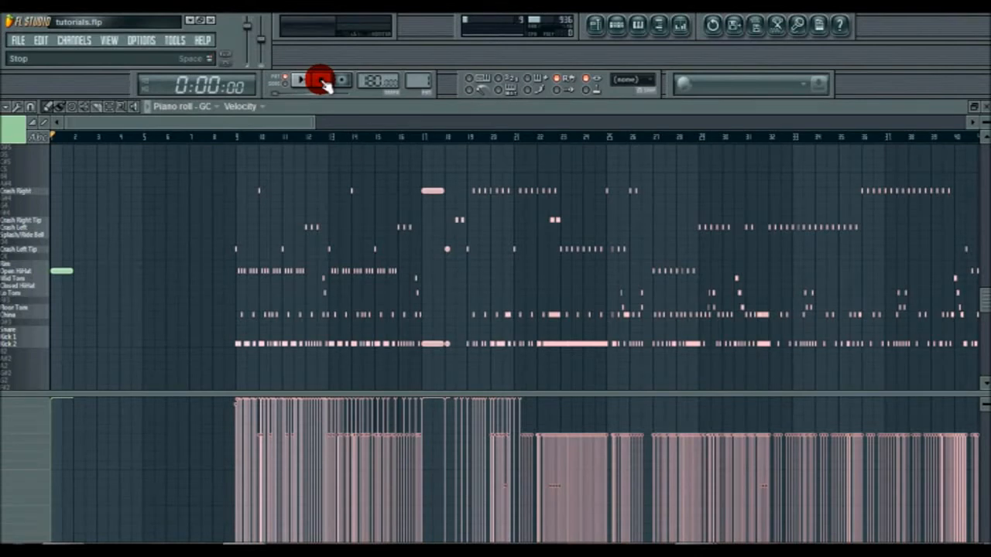
Open the mixer to look over its tracks and close it again.
{"action": "left_click", "coordinate": [108, 42]}
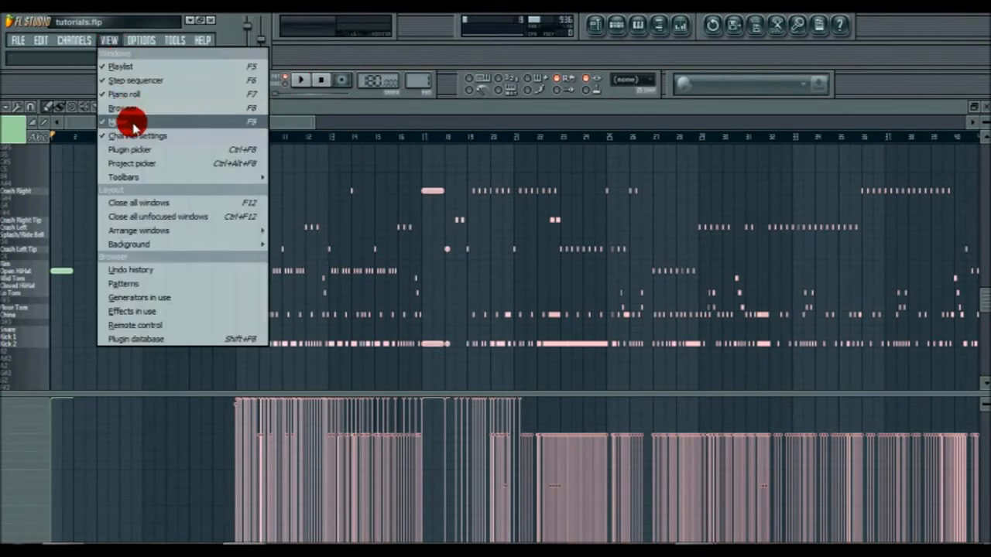
{"action": "left_click", "coordinate": [131, 123]}
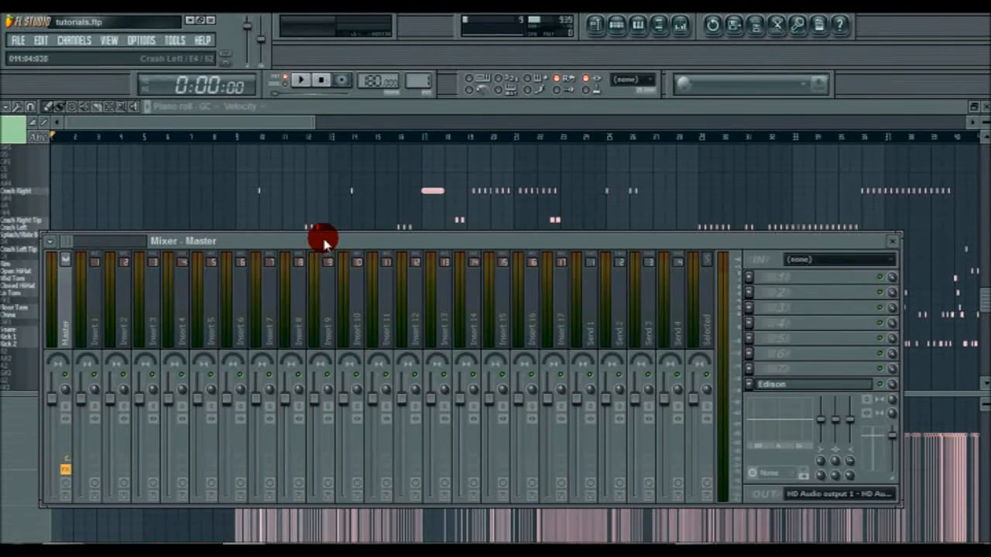
{"action": "key", "text": "F9"}
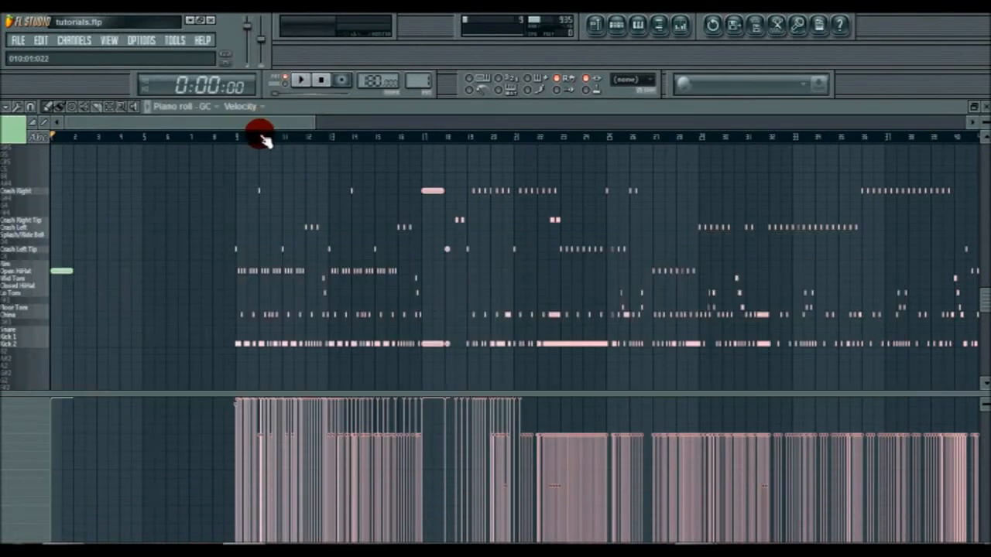